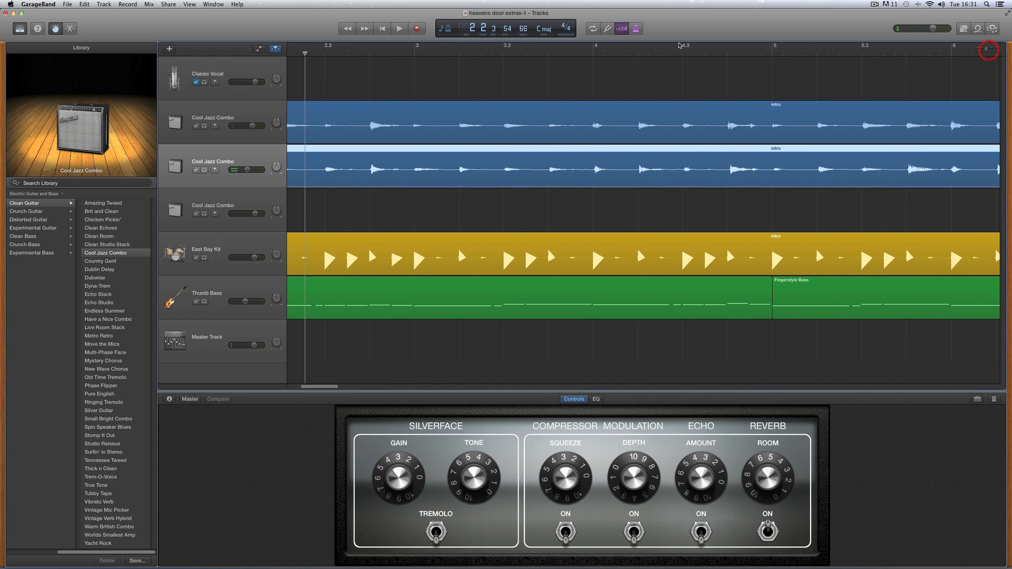
Examine the waveforms of the two guitar intro regions, comparing where their notes start around bars 3 to 5
left_click(383, 29)
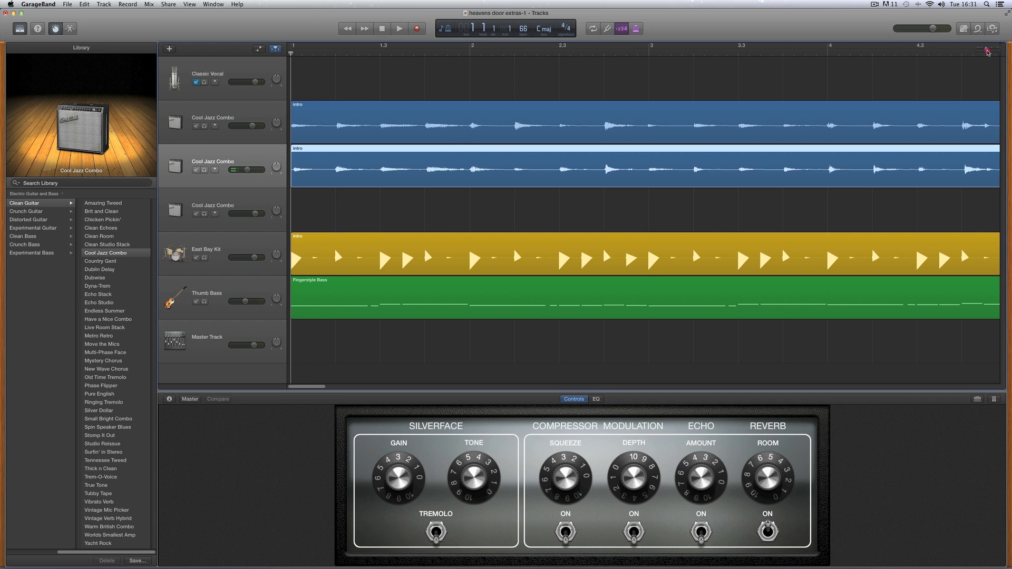
left_click_drag(989, 52, 982, 56)
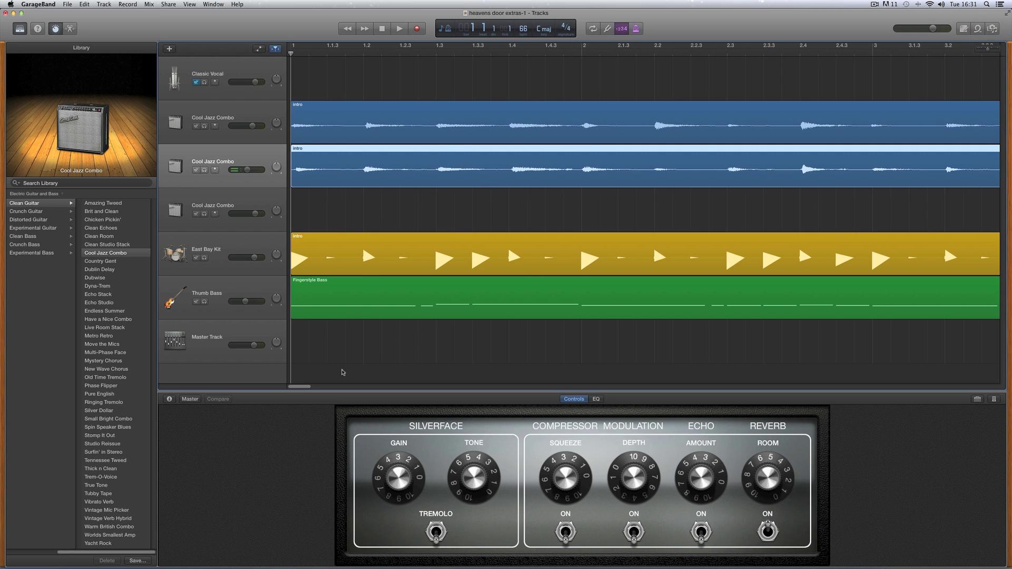
left_click_drag(309, 387, 327, 388)
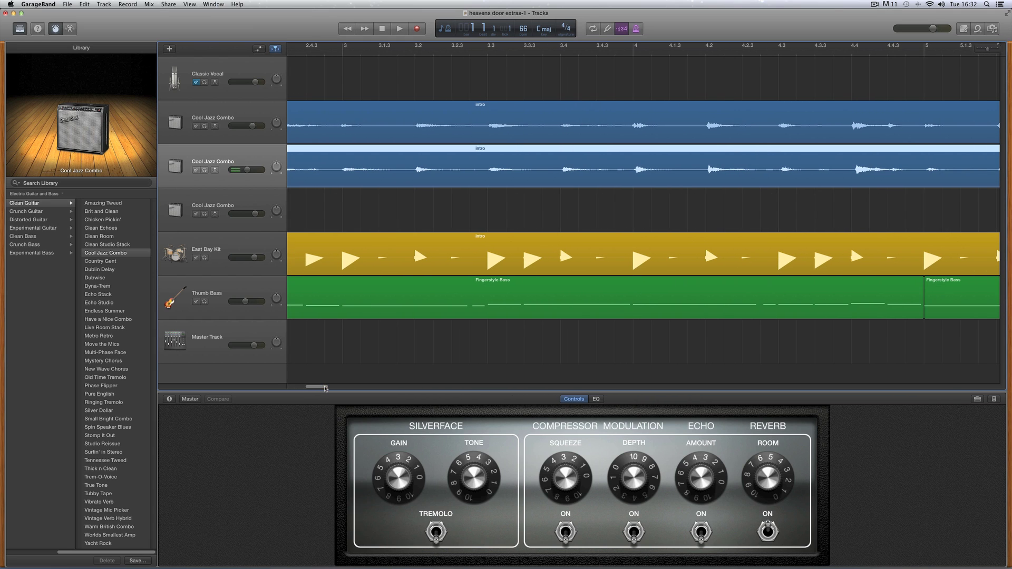
left_click(637, 170)
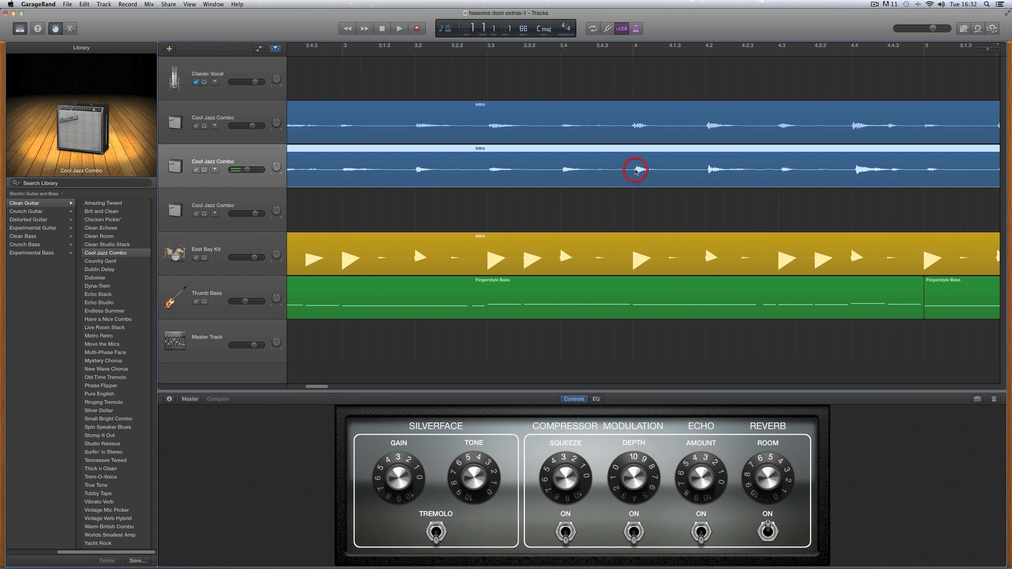
left_click(634, 127)
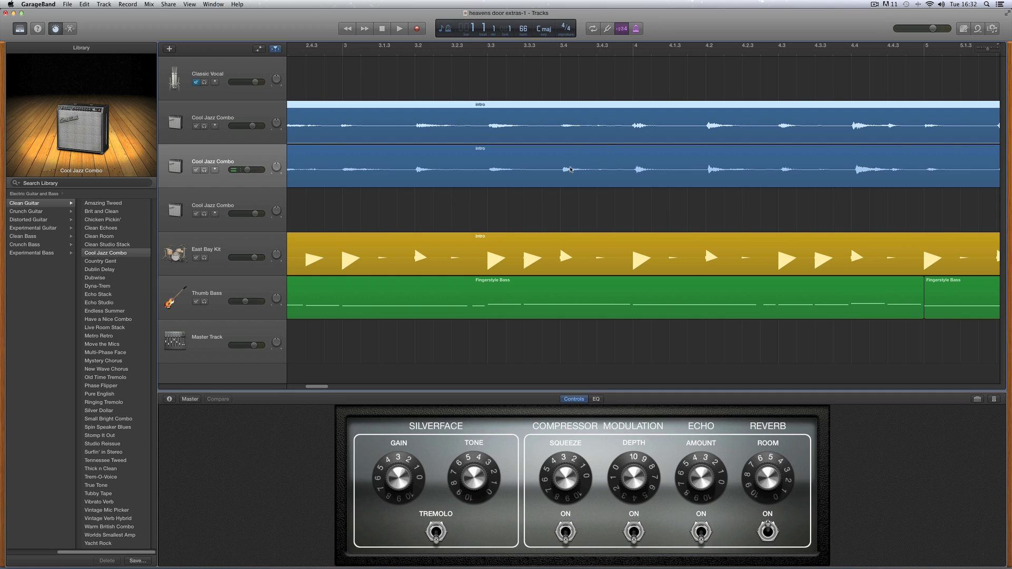
left_click(565, 170)
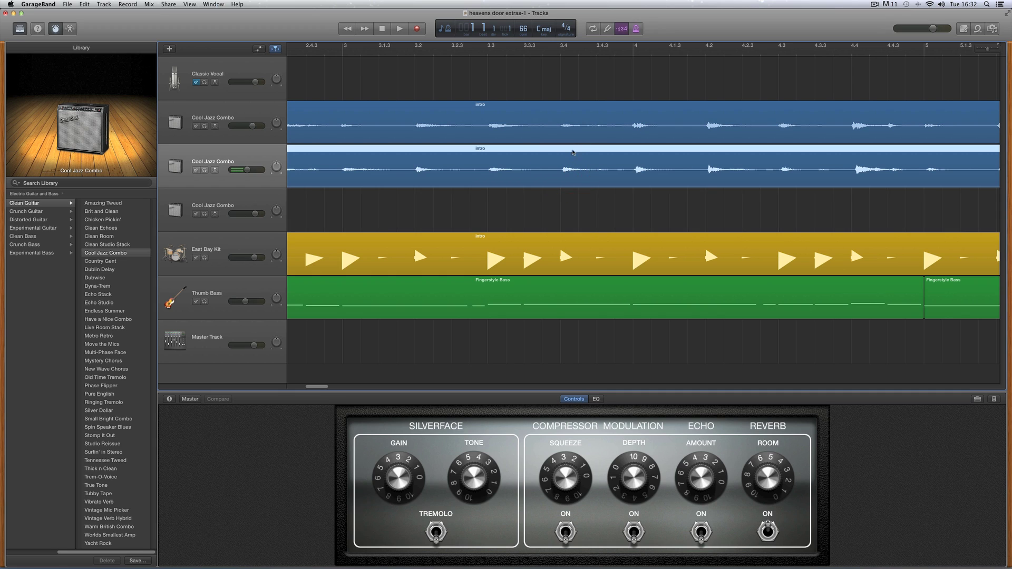
left_click(563, 128)
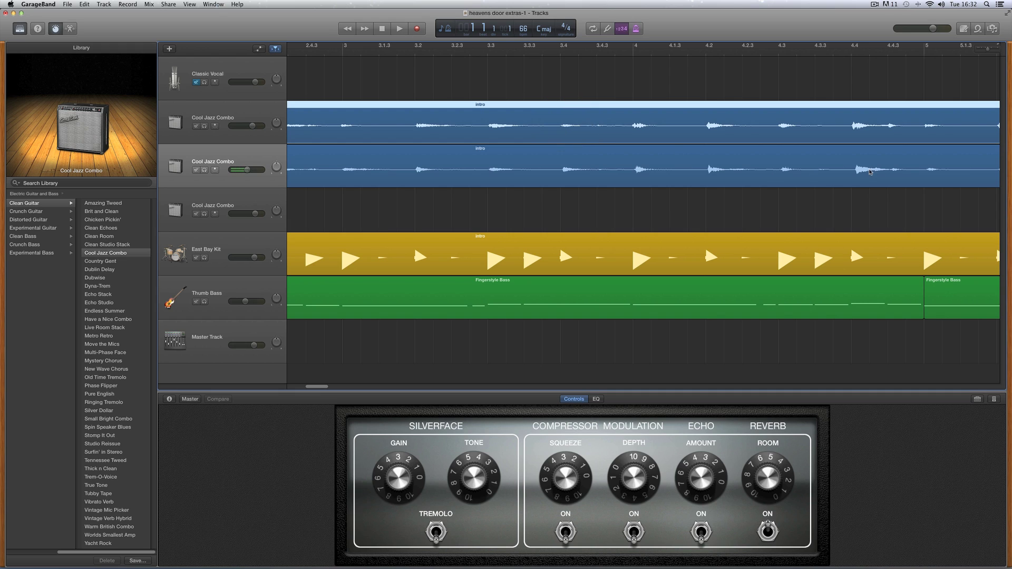
left_click(858, 170)
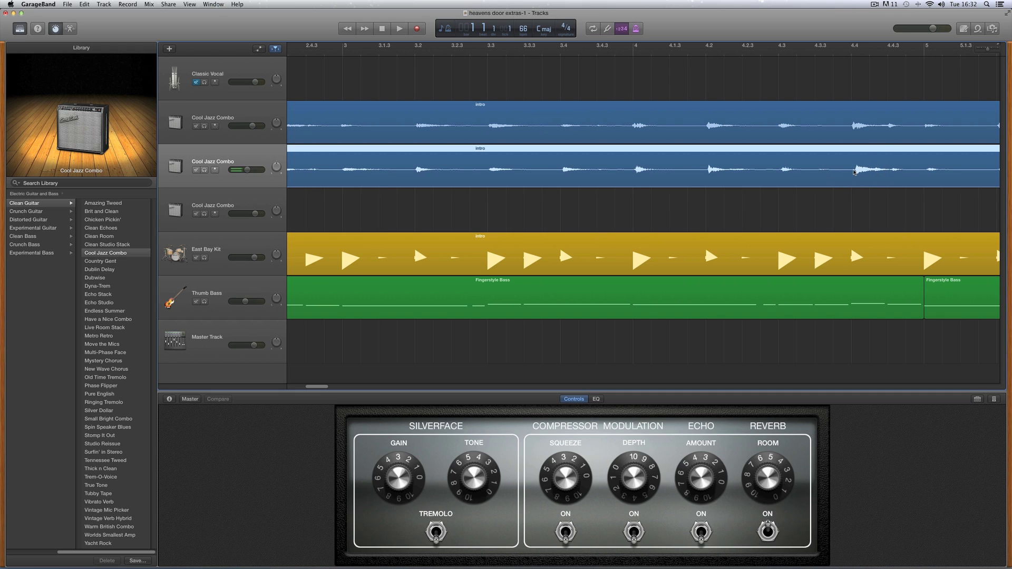
left_click(854, 126)
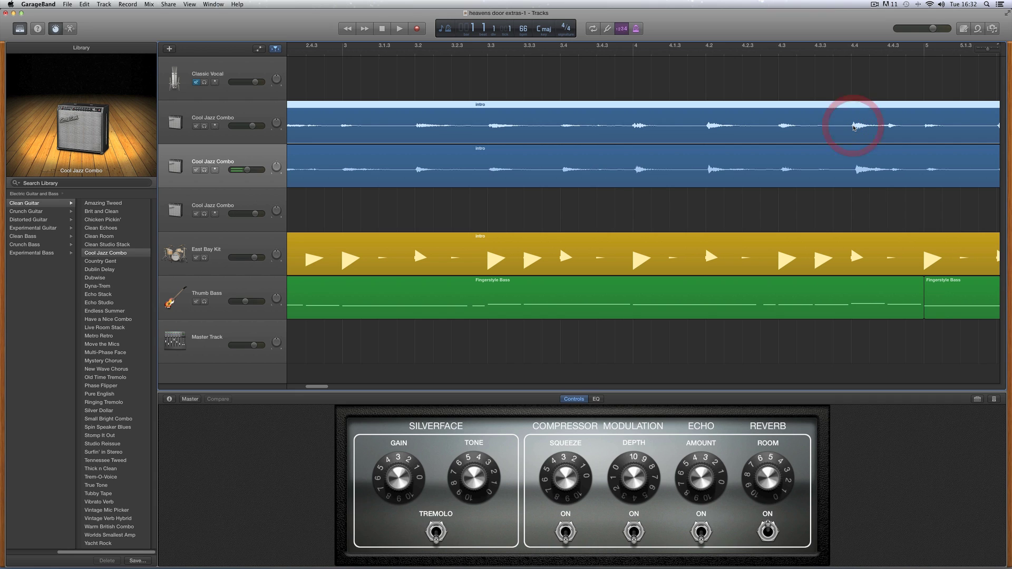
scroll(783, 169, "left", 1)
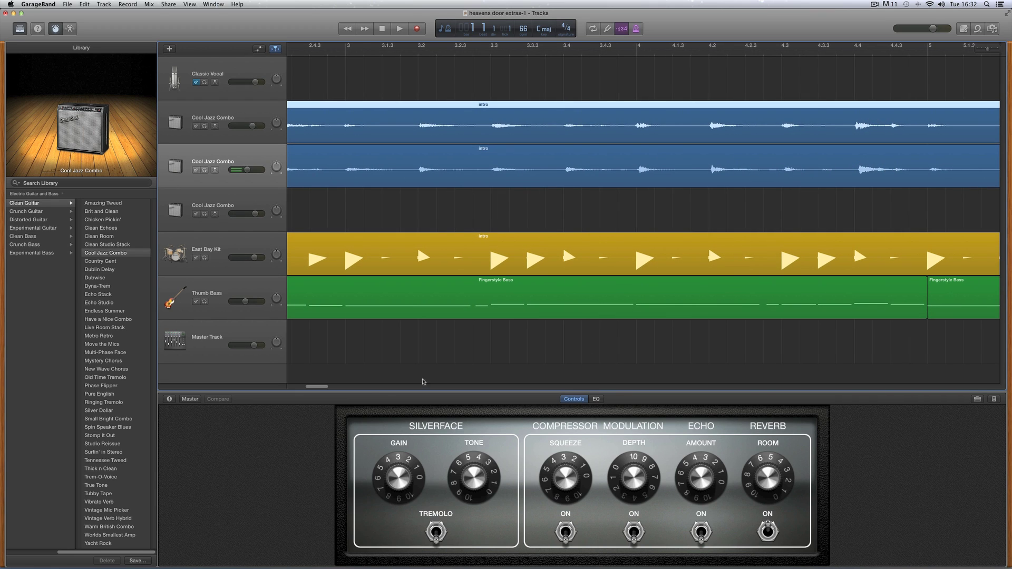
left_click_drag(326, 386, 362, 391)
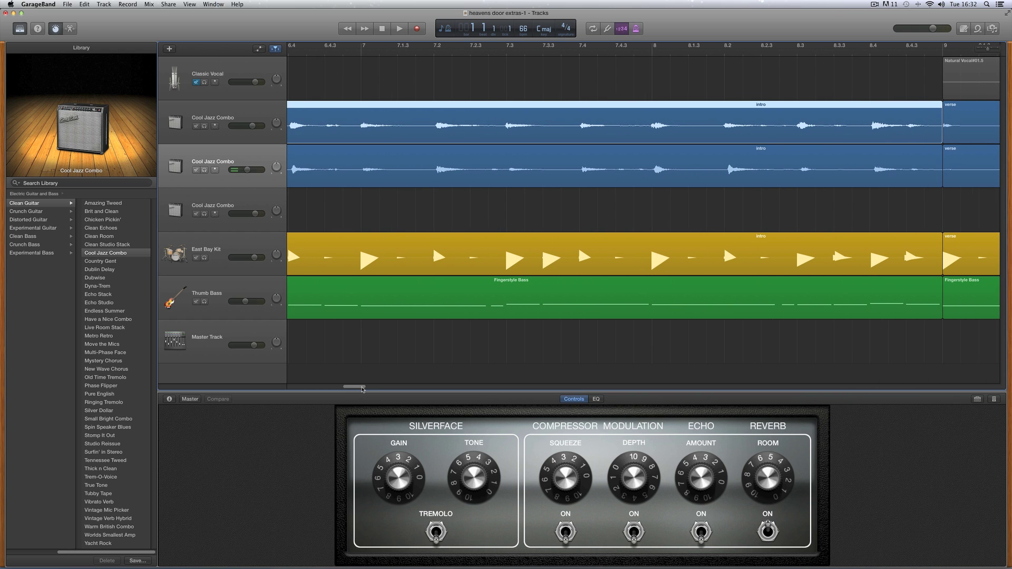
Play the intro from bar 2 and stop playback just before bar 4
key("Return")
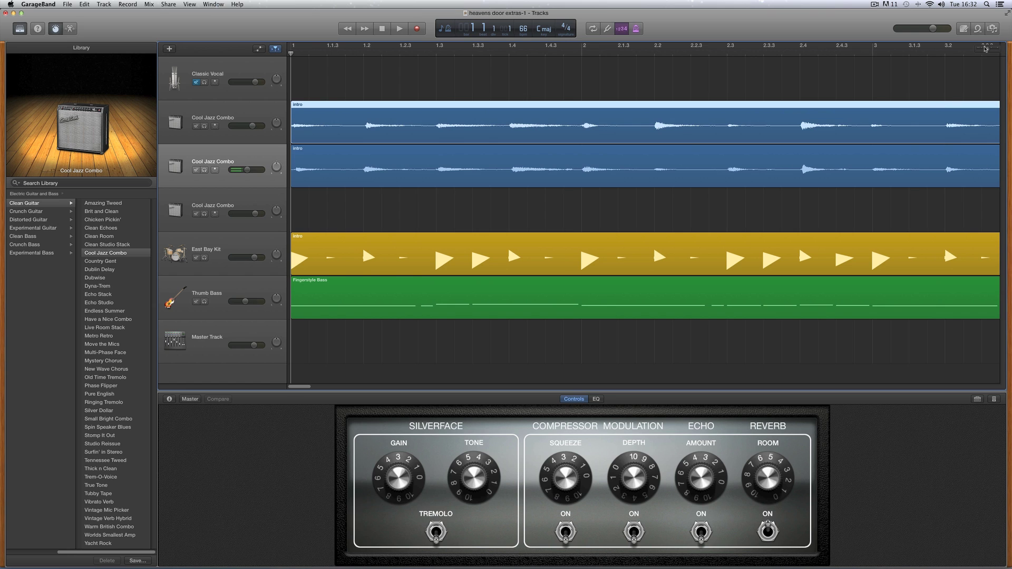
left_click_drag(987, 51, 982, 48)
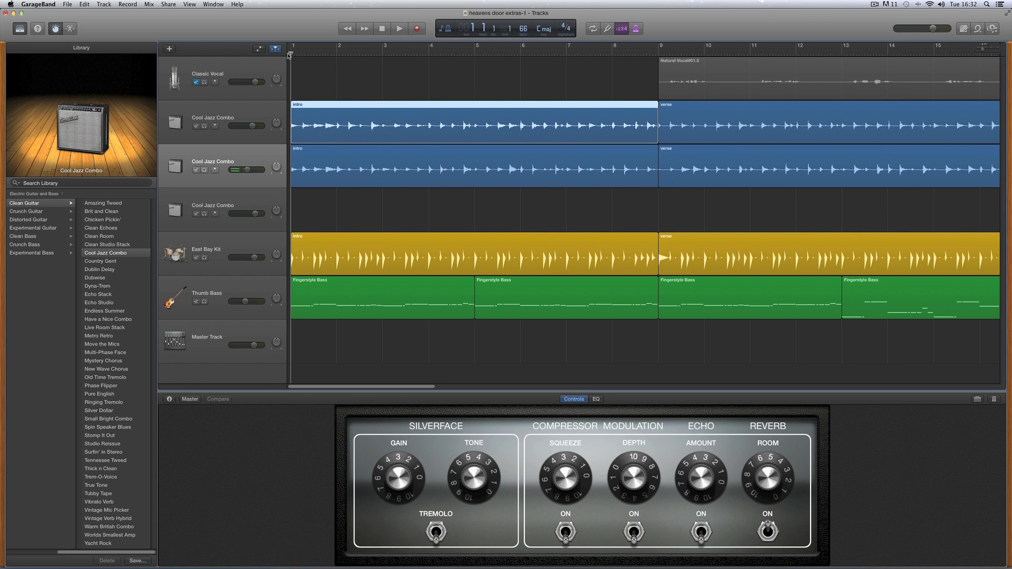
left_click_drag(290, 54, 336, 54)
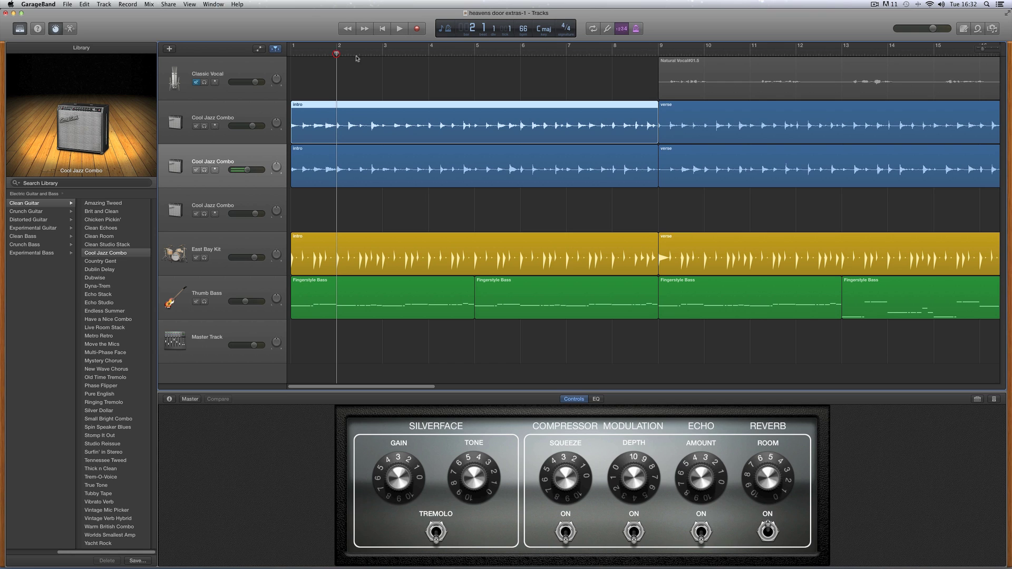
left_click(399, 29)
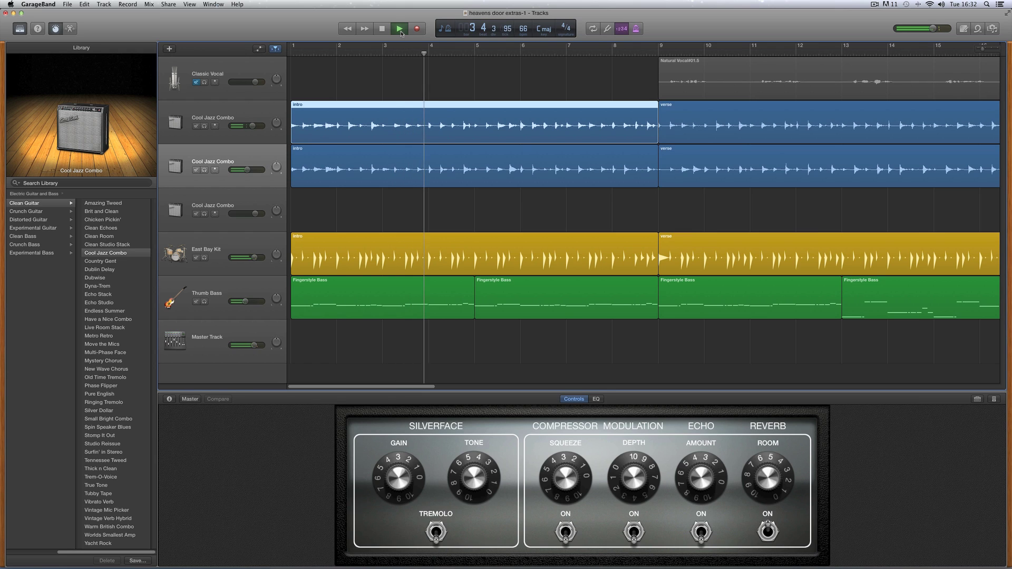
key("space")
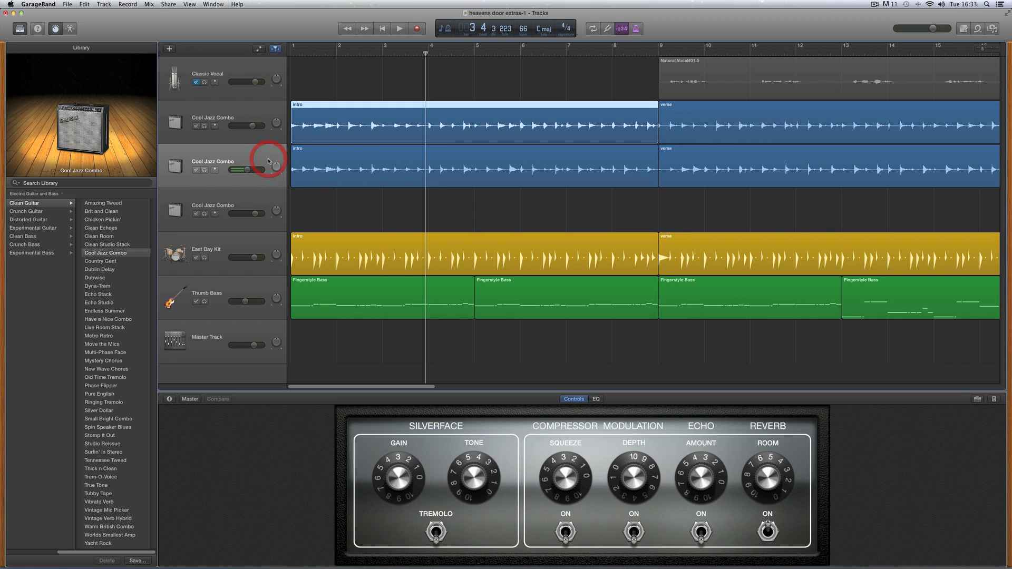
left_click(250, 119)
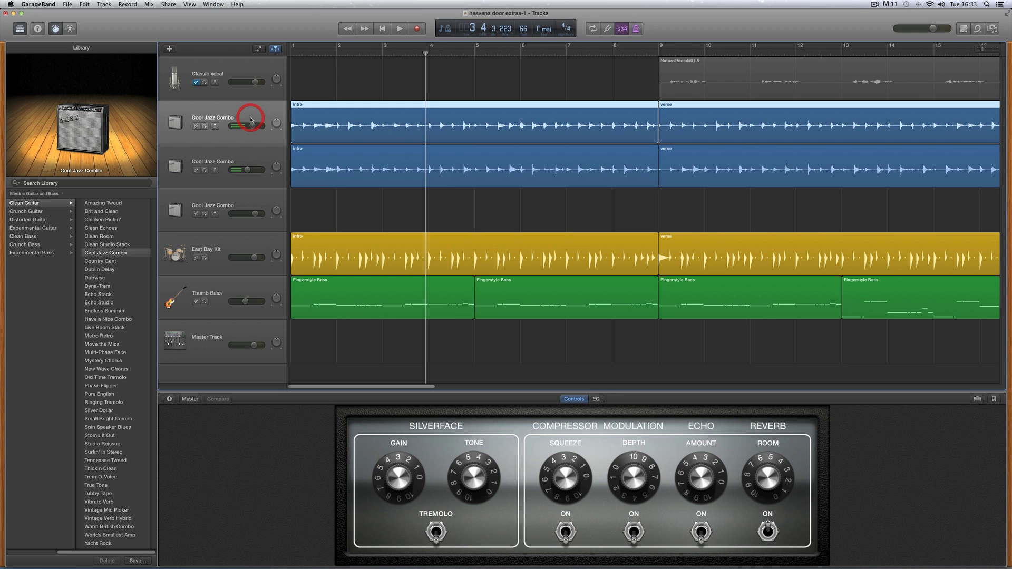
left_click(257, 156)
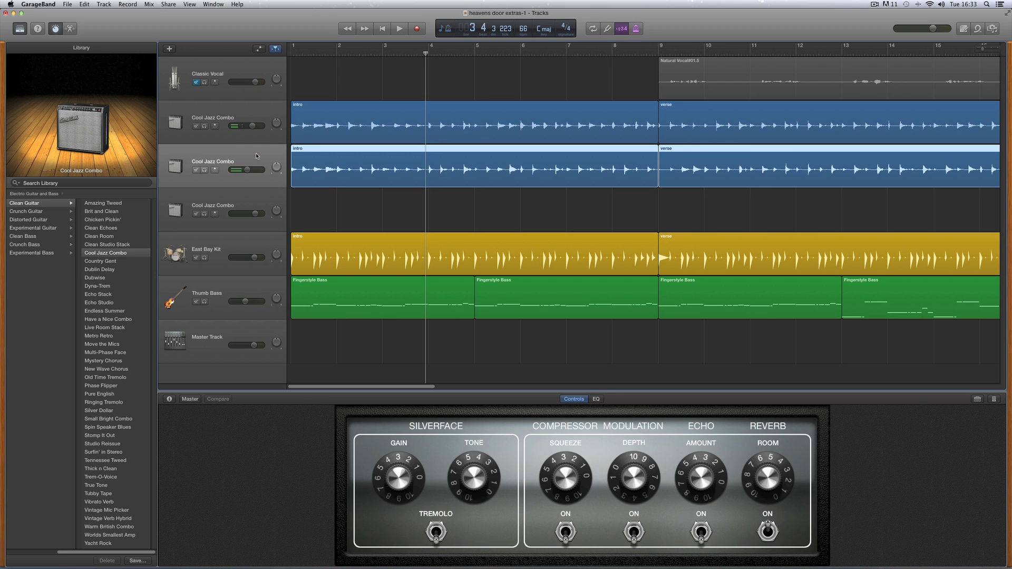
left_click(258, 115)
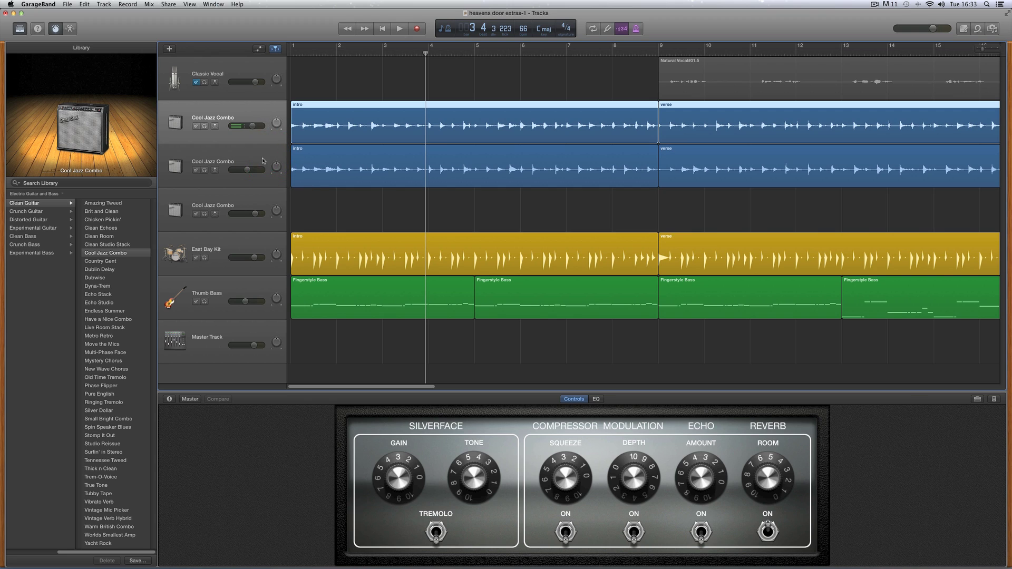
left_click(264, 159)
left_click(261, 115)
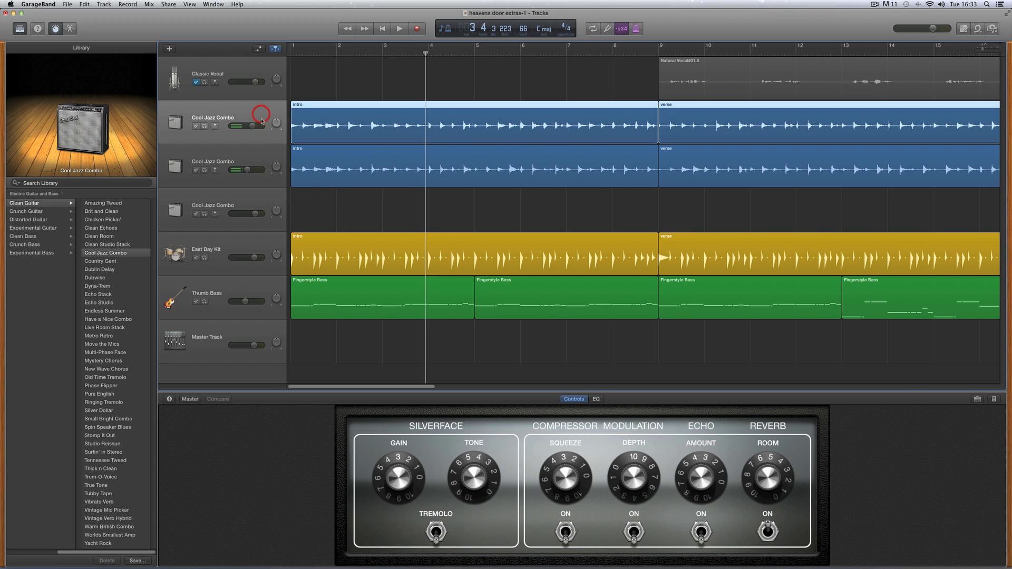
left_click(262, 161)
left_click(268, 111)
left_click(270, 157)
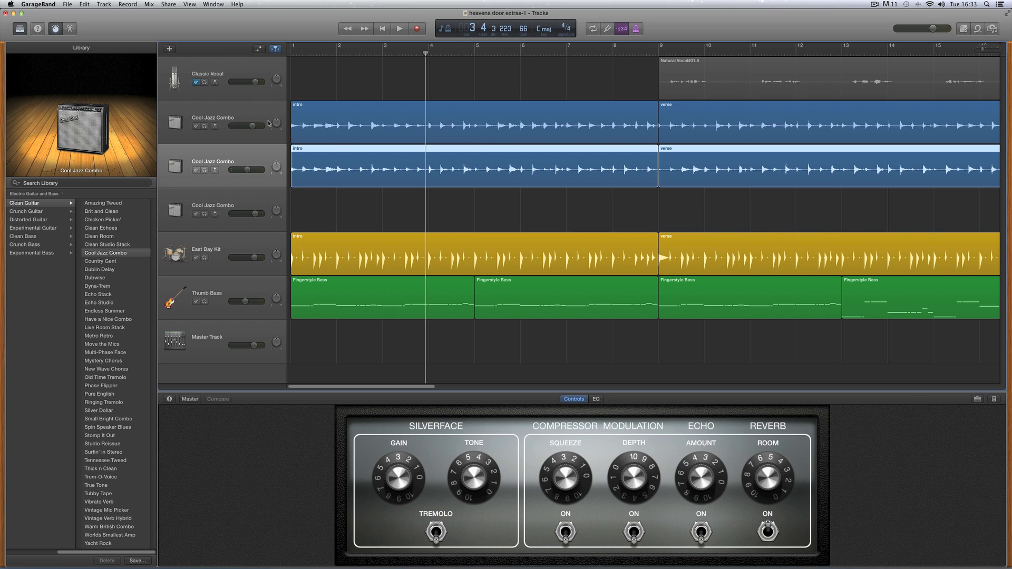
left_click(244, 114)
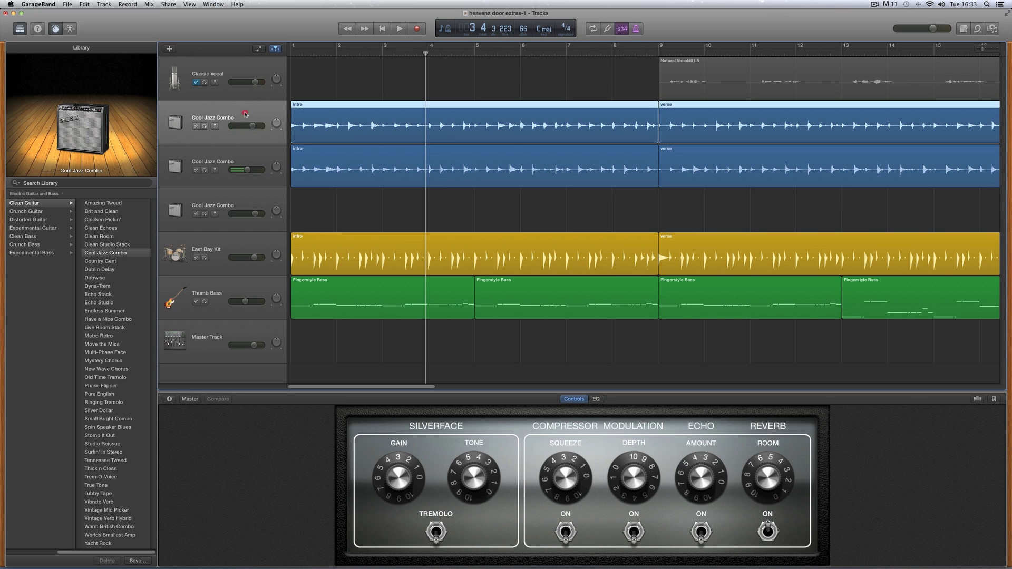
left_click(257, 158)
left_click(256, 110)
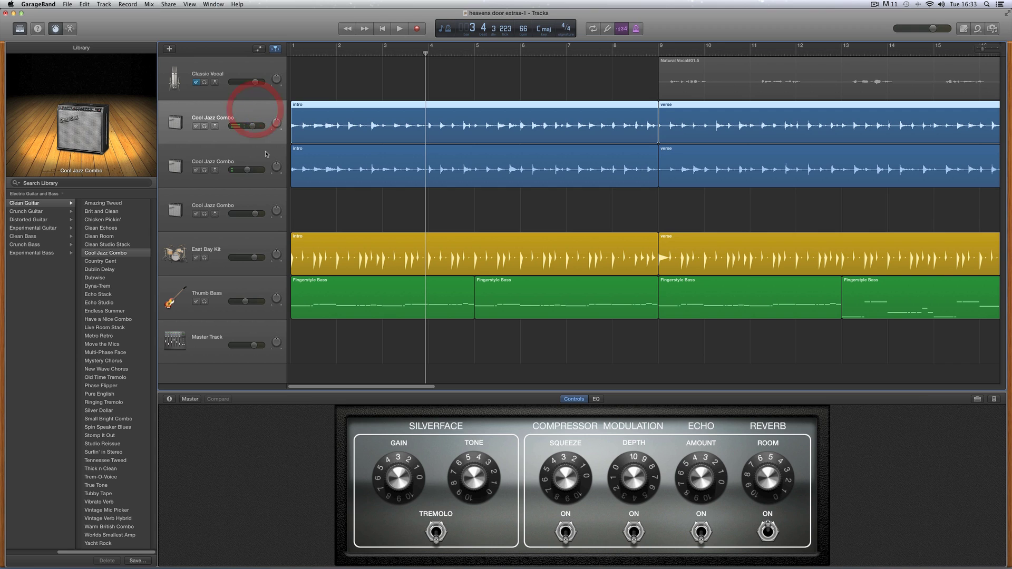
left_click(258, 156)
left_click(256, 112)
left_click(261, 161)
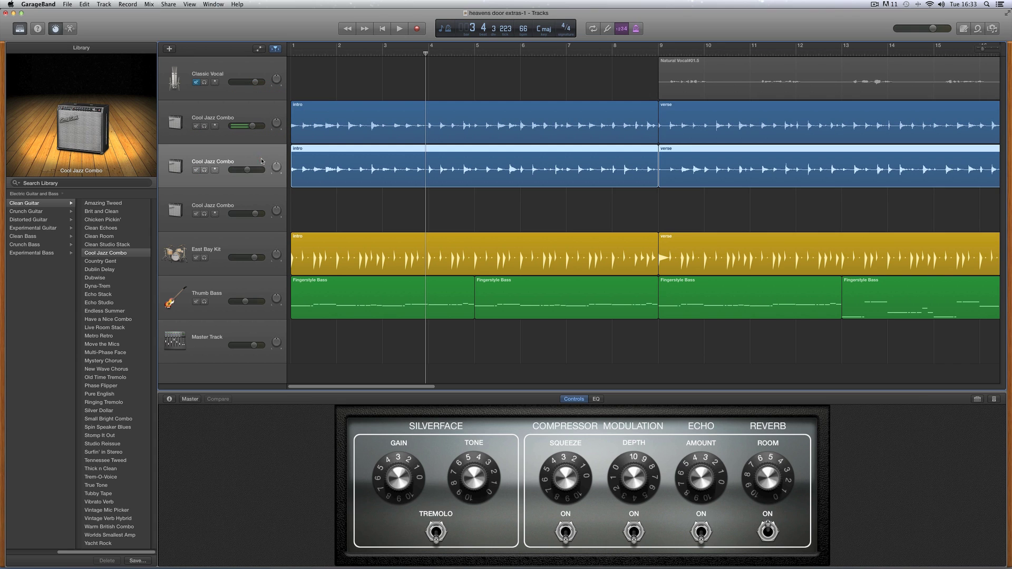
left_click(258, 112)
left_click(260, 156)
left_click(260, 115)
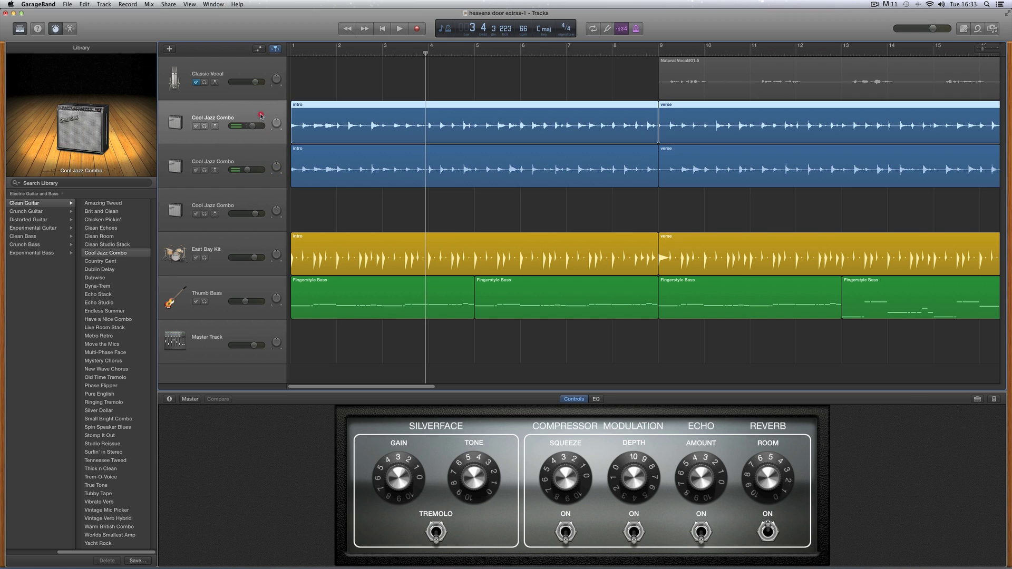
left_click(262, 157)
left_click(261, 114)
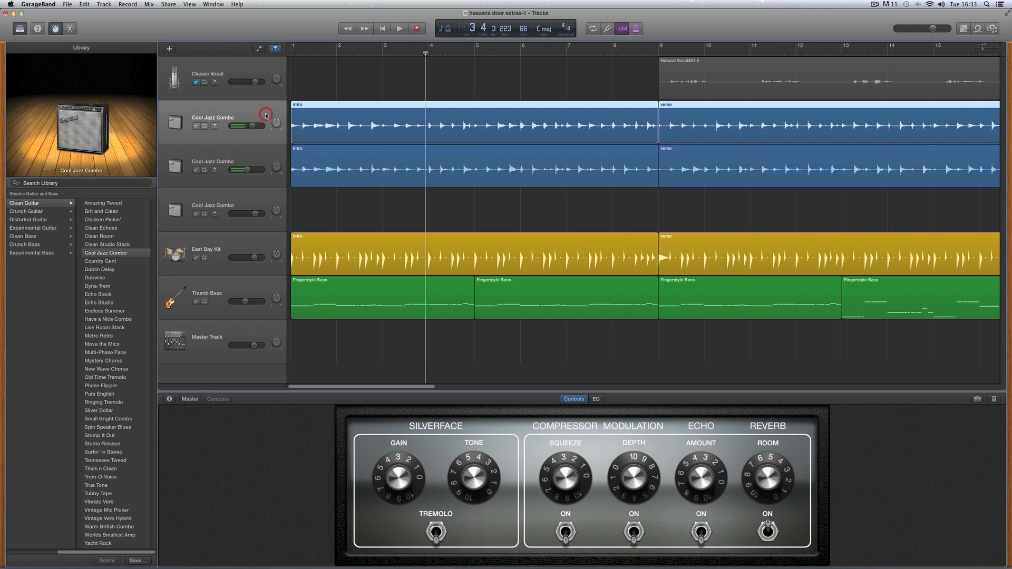
left_click(264, 154)
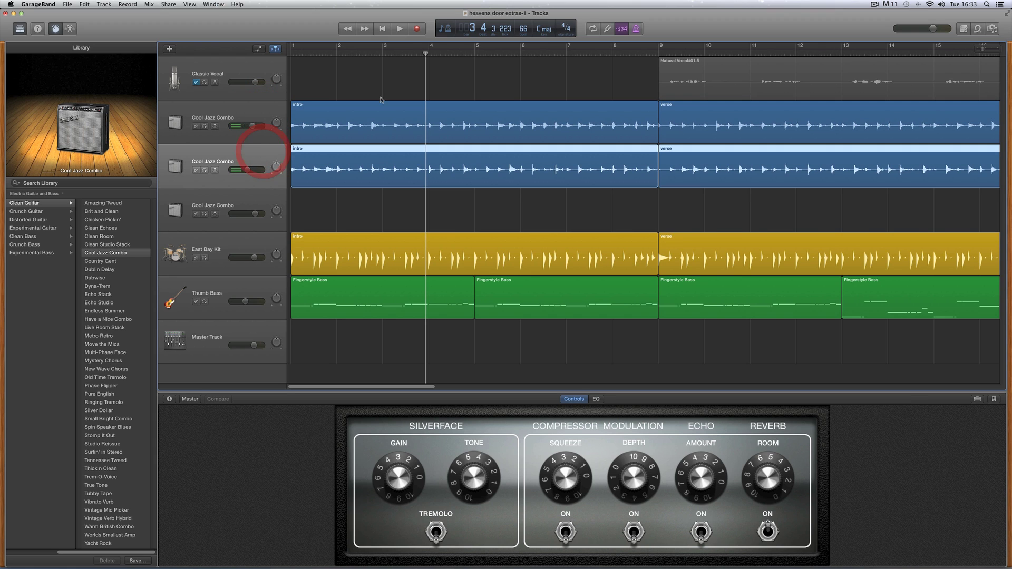
Show the groove track option in the track headers and make East Bay Kit the groove track
left_click(255, 243)
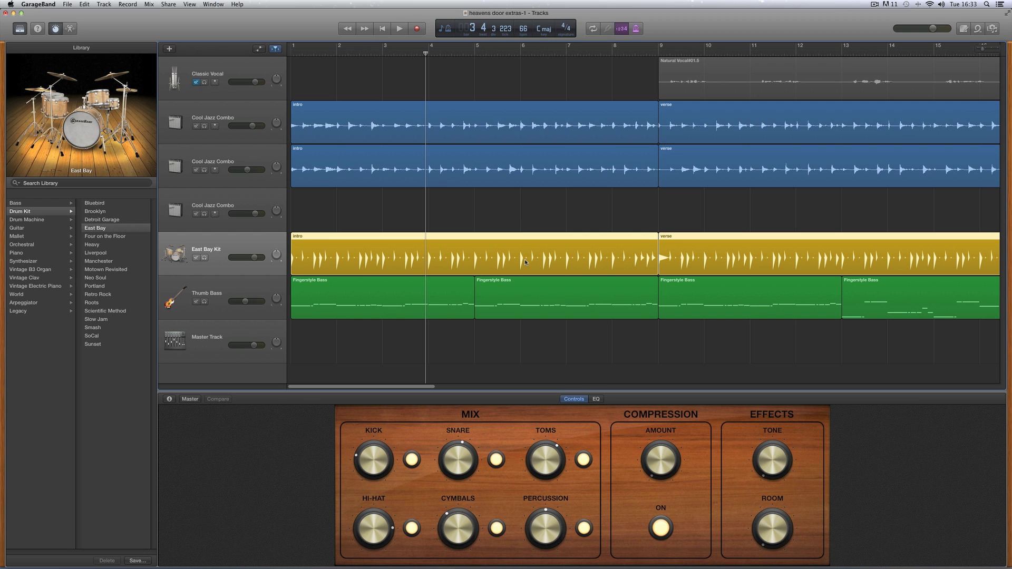
left_click(99, 5)
mouse_move(135, 96)
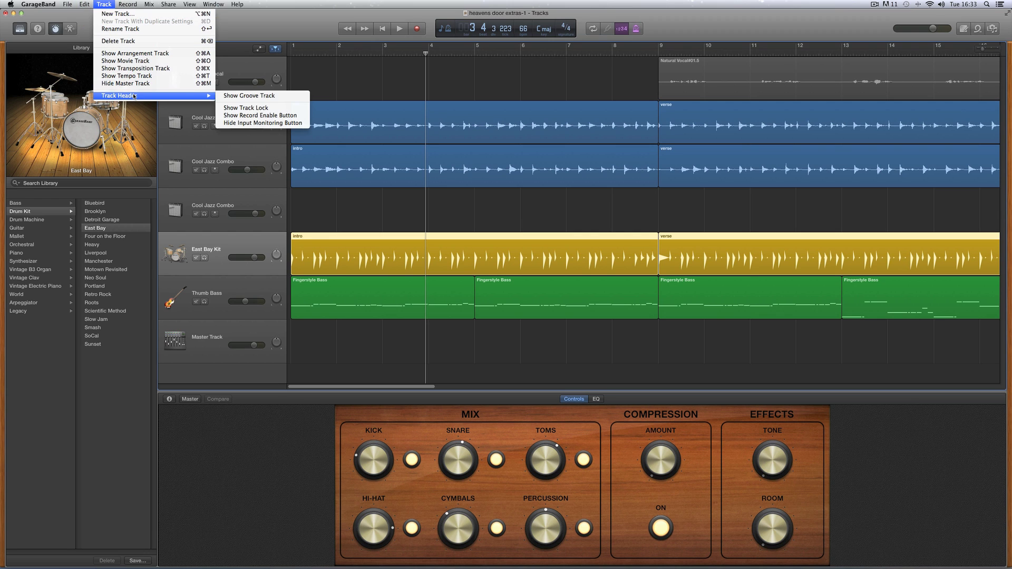
left_click(257, 98)
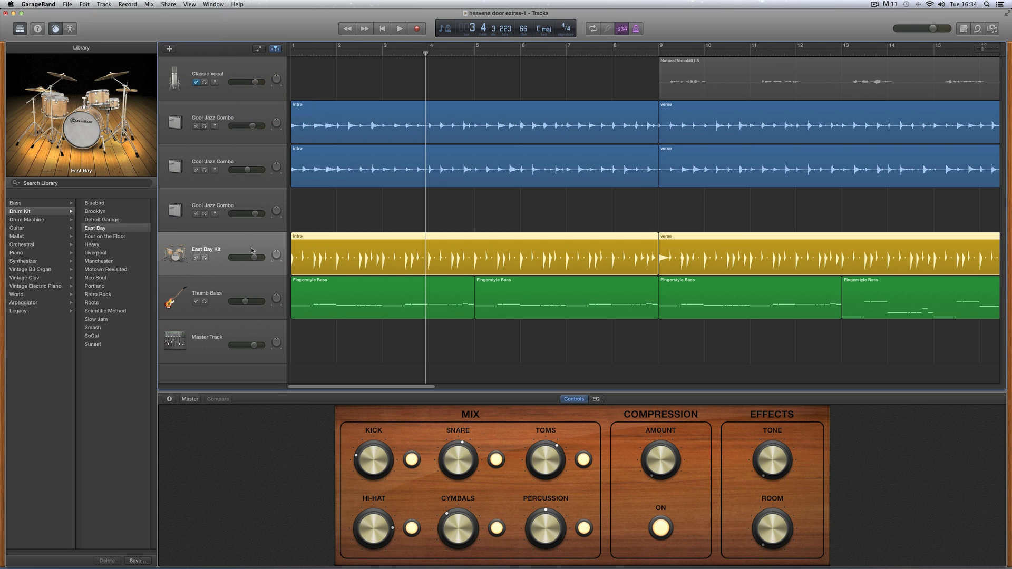
mouse_move(161, 256)
mouse_move(161, 212)
mouse_move(162, 168)
mouse_move(161, 80)
left_click(162, 256)
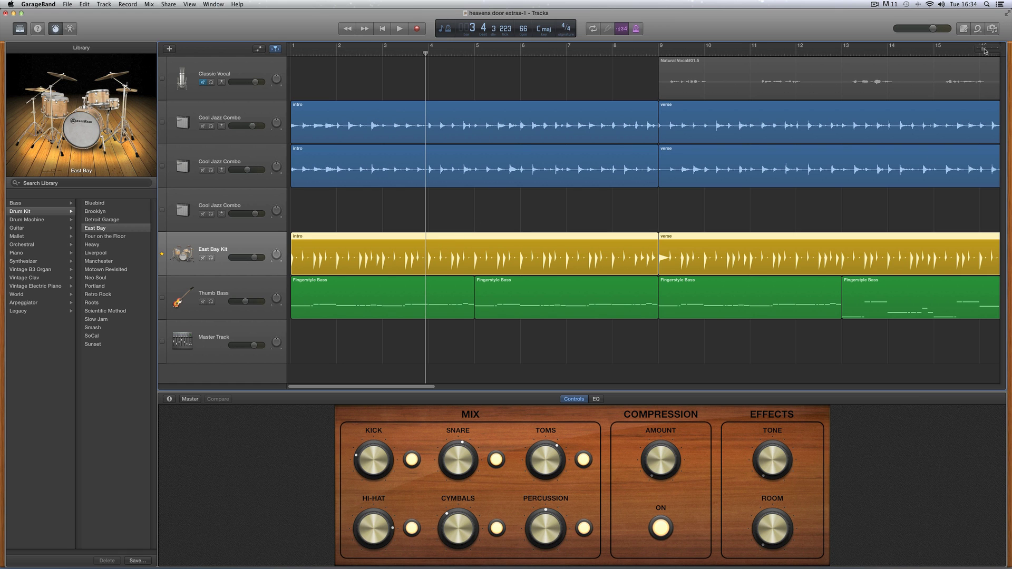
Examine the first bars of the two guitar intro regions against the East Bay Kit drum region
left_click_drag(984, 49, 985, 49)
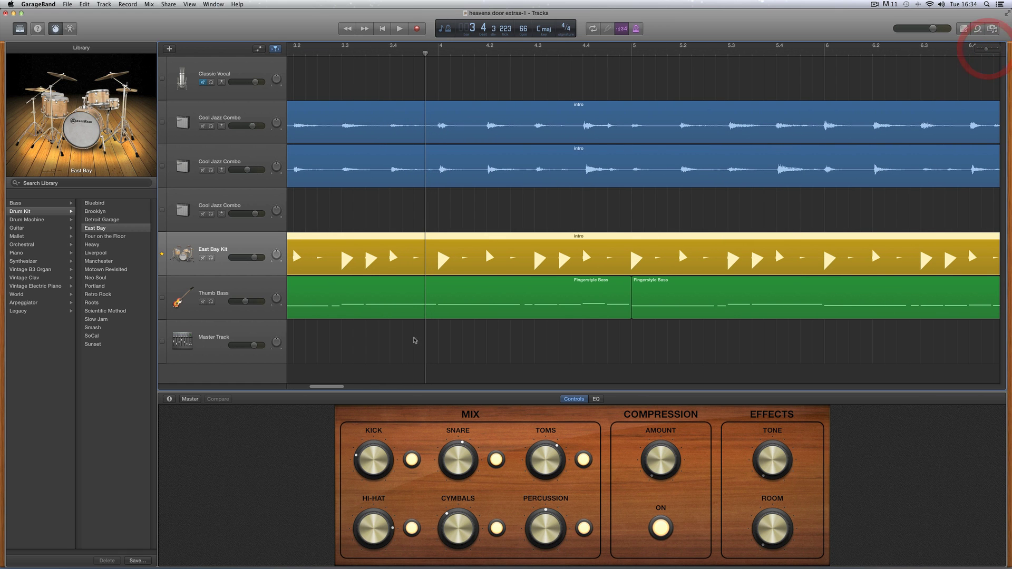
left_click_drag(331, 386, 310, 386)
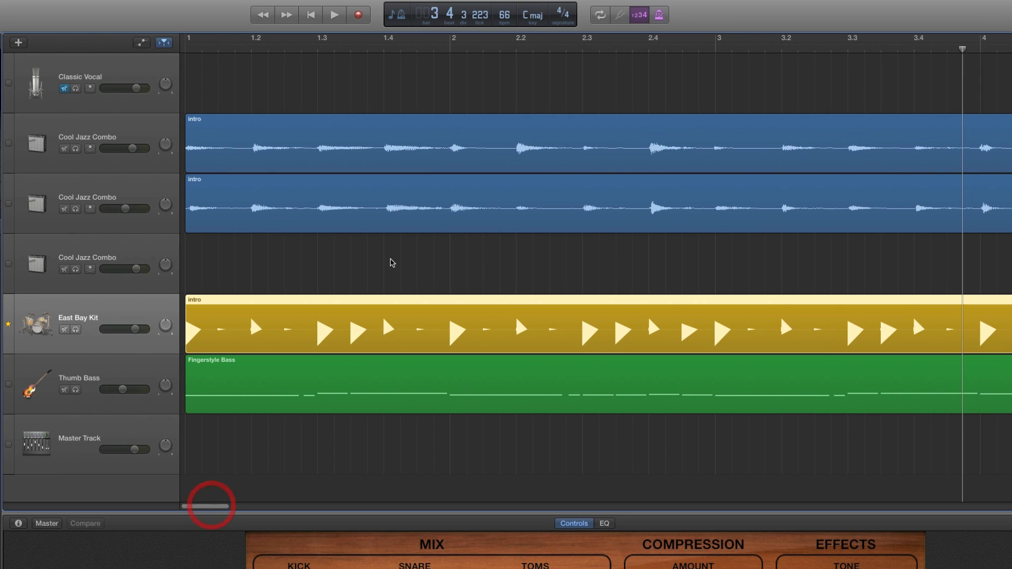
left_click(141, 130)
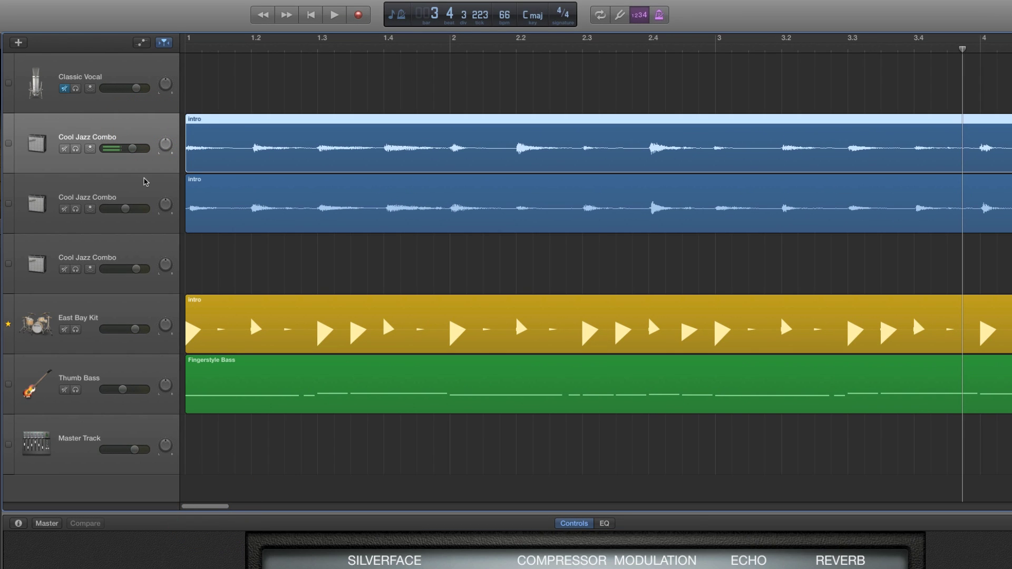
left_click(142, 188)
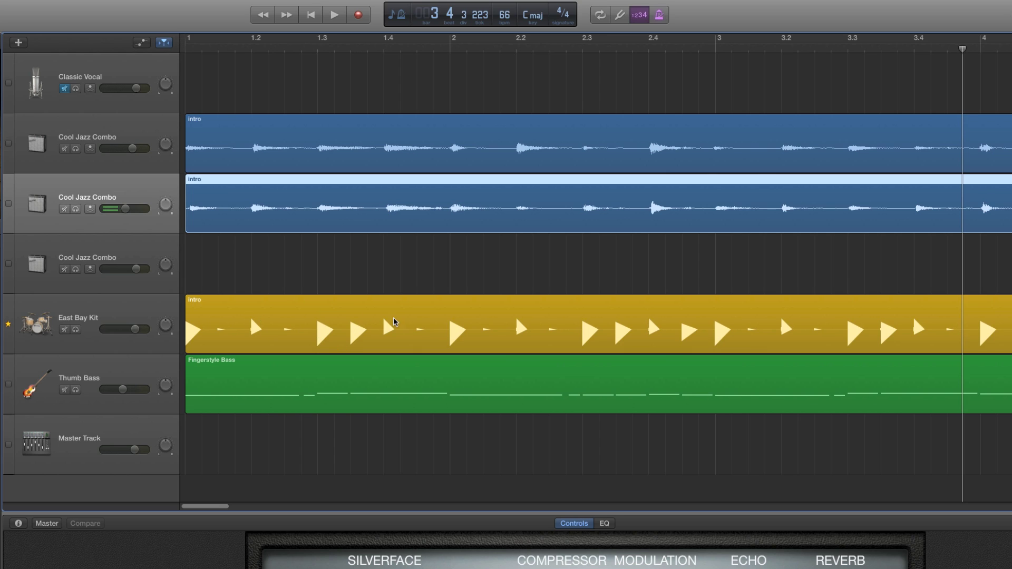
Make both upper Cool Jazz Combo guitar tracks follow the East Bay Kit groove, toggling the second one's matching to compare its waveform
left_click(9, 207)
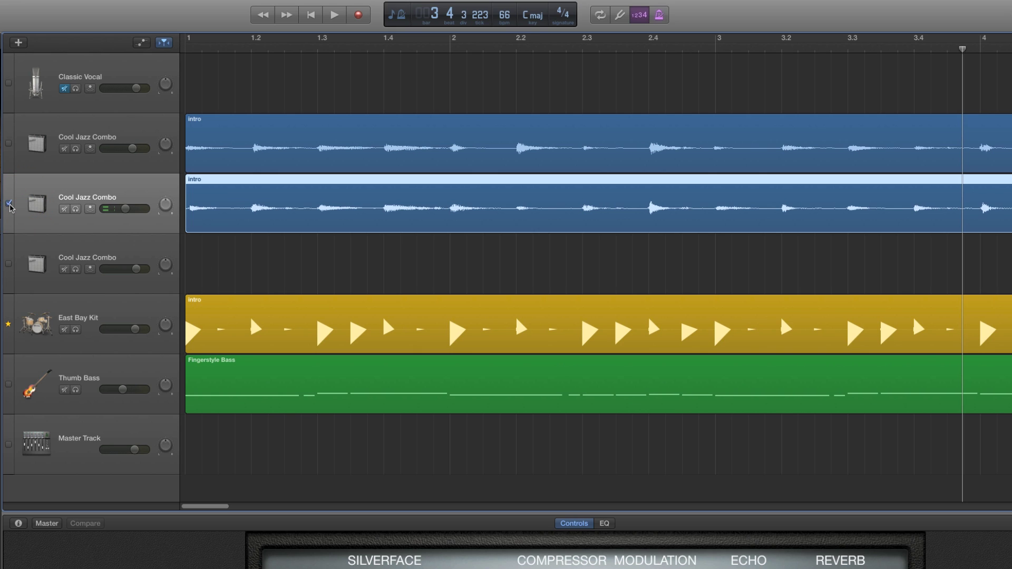
left_click(9, 207)
left_click(10, 207)
left_click(10, 207)
left_click(10, 208)
left_click(9, 207)
left_click(10, 207)
left_click(9, 205)
left_click(9, 206)
left_click(9, 144)
Compare the first guitar track's intro waveform with groove matching off and on across bars 1 to 8, leaving matching on
key("super+Left")
key("super+Left")
key("super+Left")
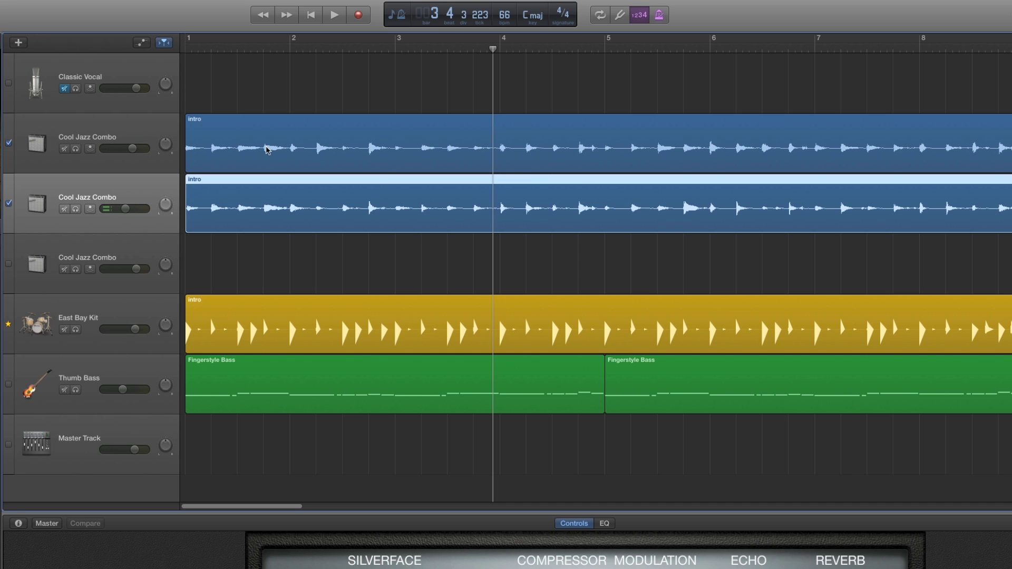
left_click(118, 135)
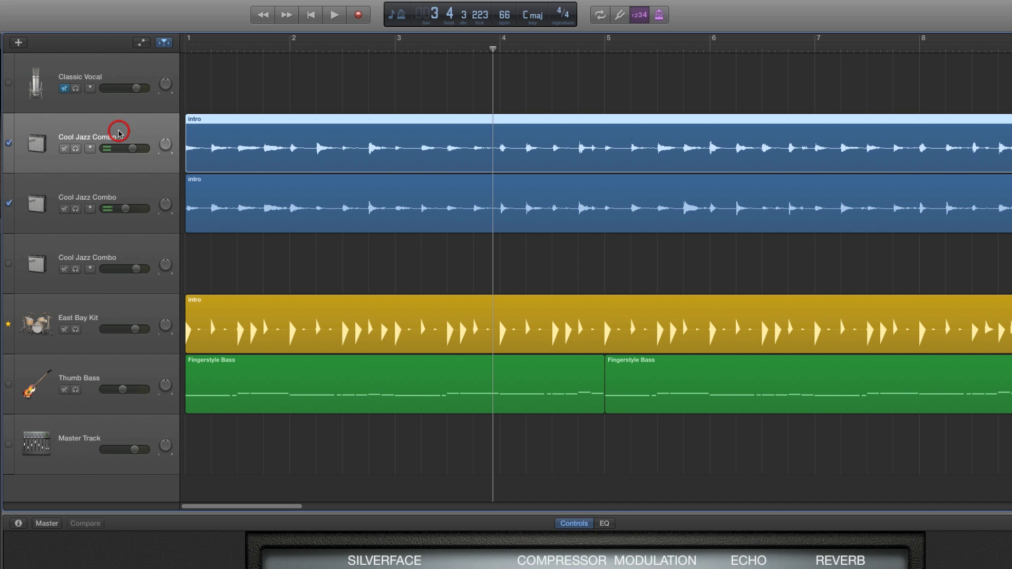
left_click(9, 143)
left_click(9, 144)
left_click(9, 143)
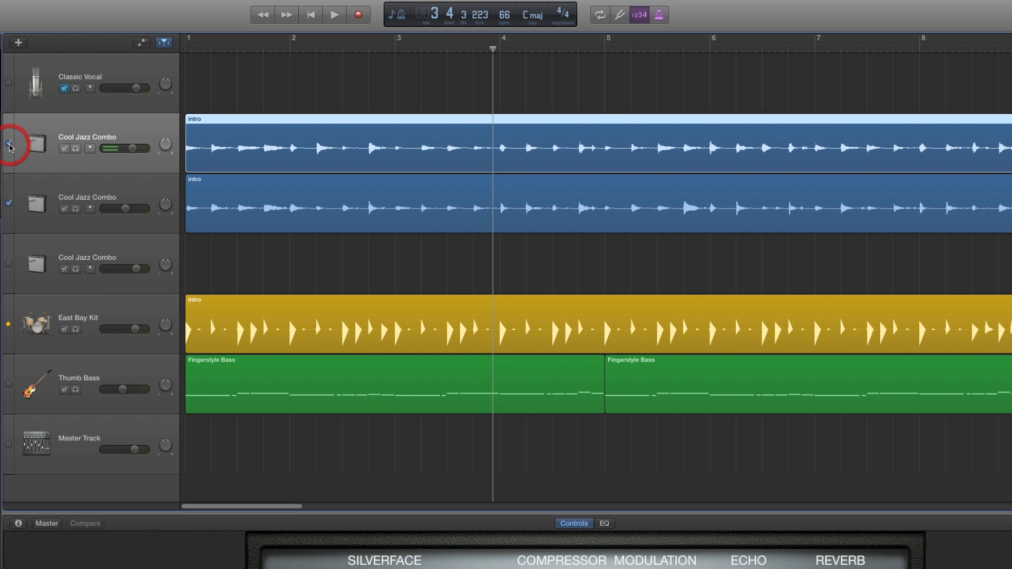
left_click(9, 144)
left_click(9, 144)
left_click(9, 143)
left_click(9, 143)
left_click(9, 143)
left_click(9, 143)
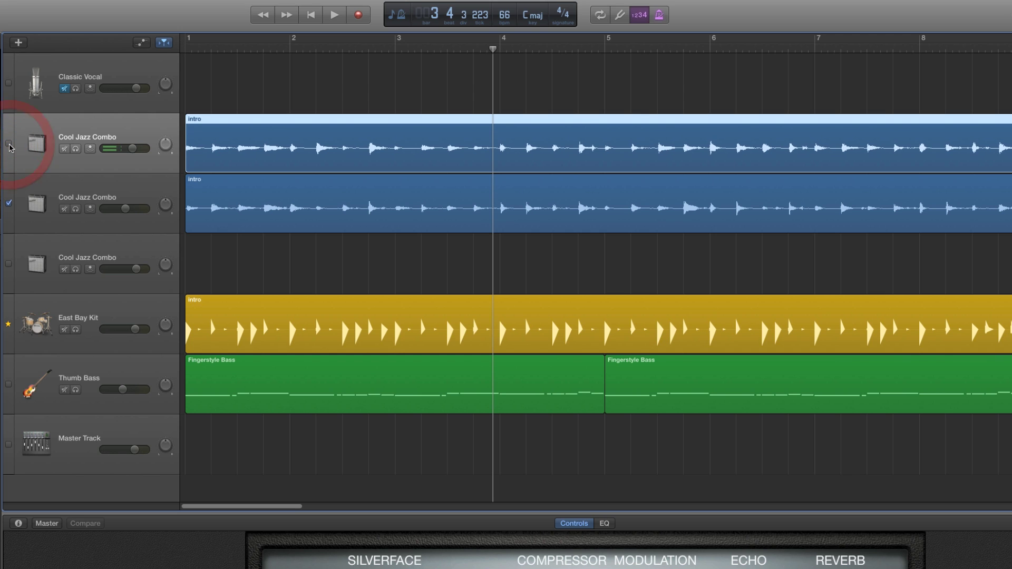
left_click(9, 143)
left_click(9, 144)
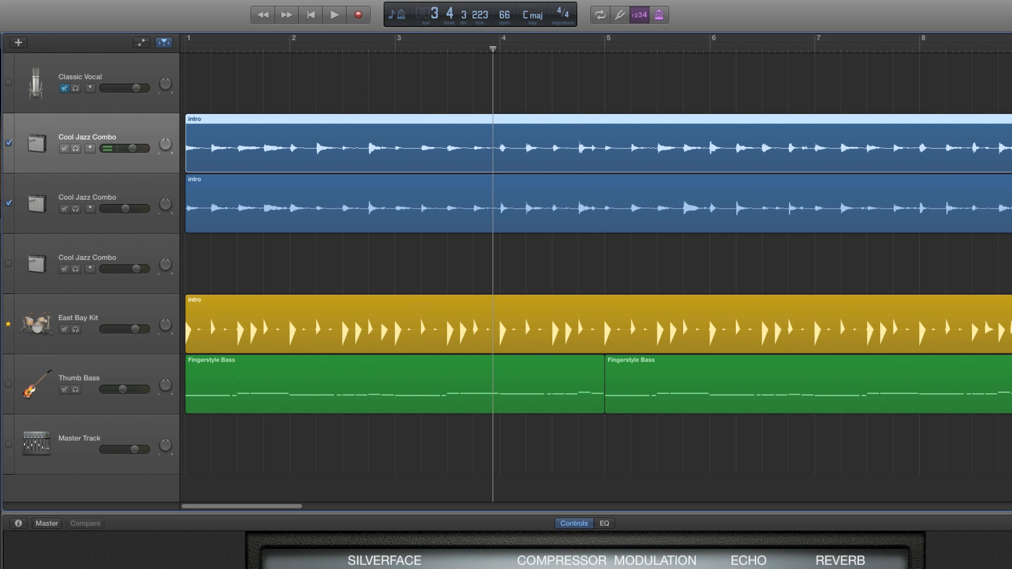
Compare the first guitar's notes with the drum hits around bars 5 to 7 with groove matching off and on, leaving matching on
key("super+Right")
key("super+Right")
key("super+Right")
key("super+Right")
key("super+Right")
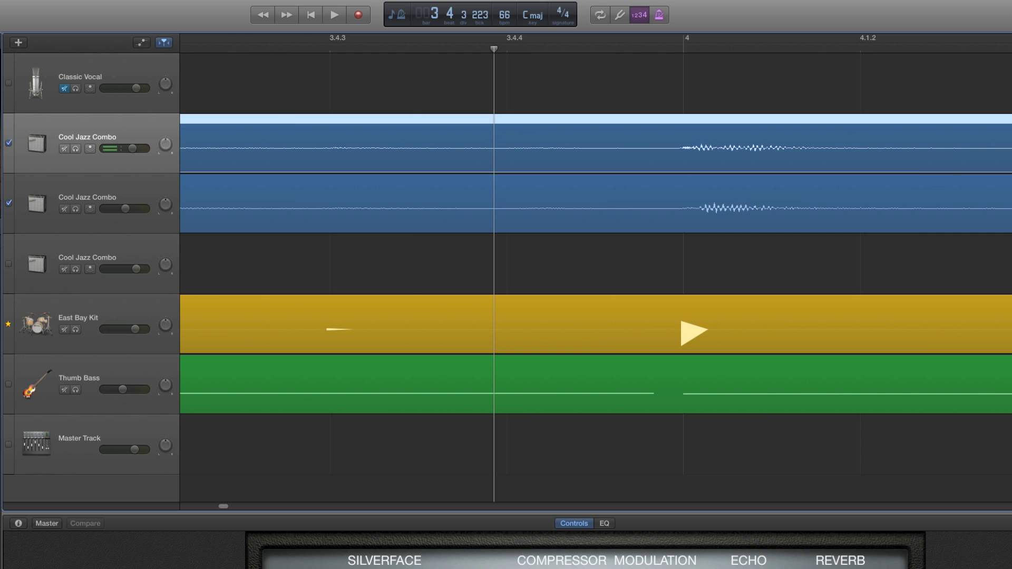
key("super+Left")
key("super+Left")
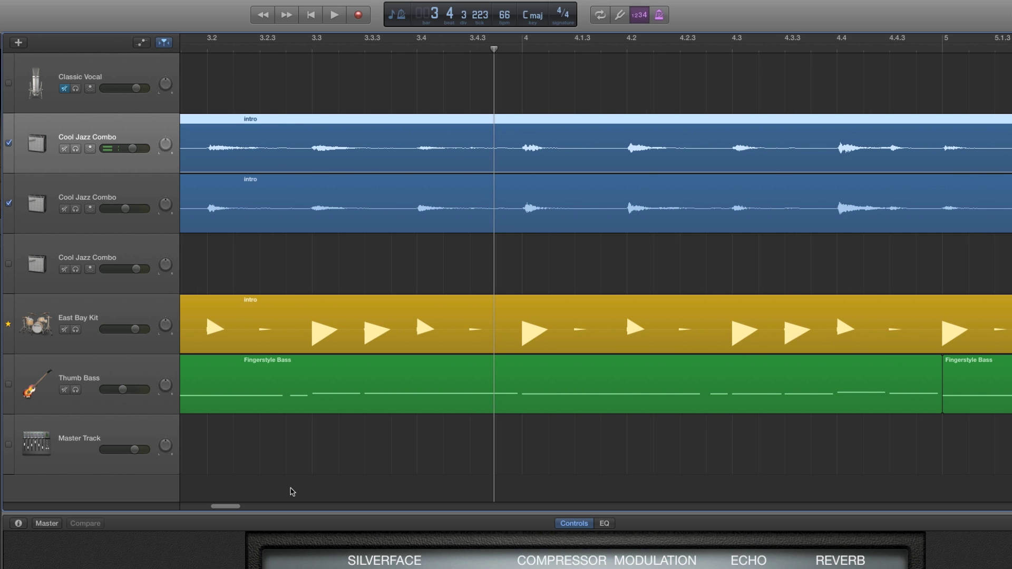
left_click_drag(225, 506, 256, 507)
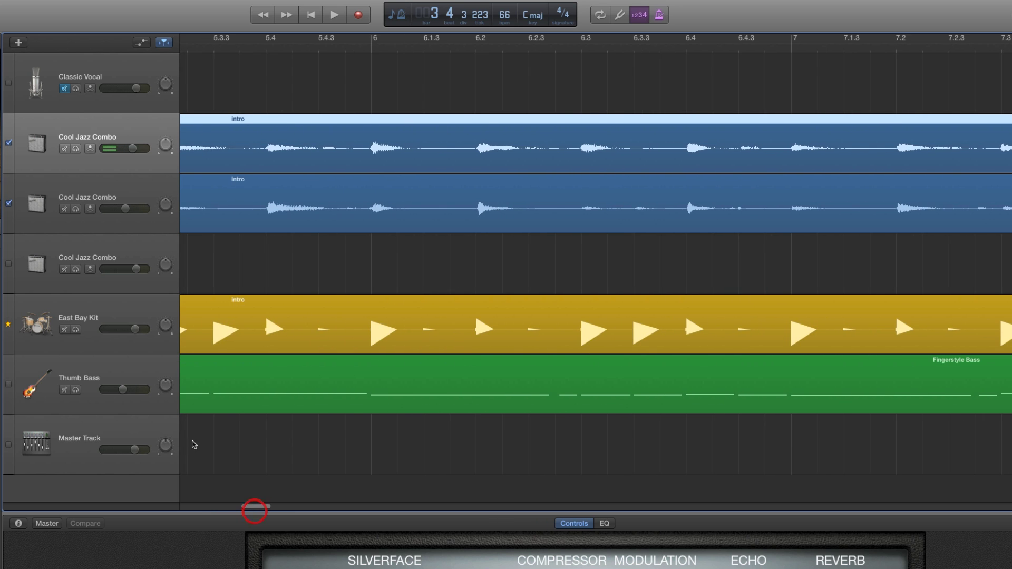
left_click(8, 143)
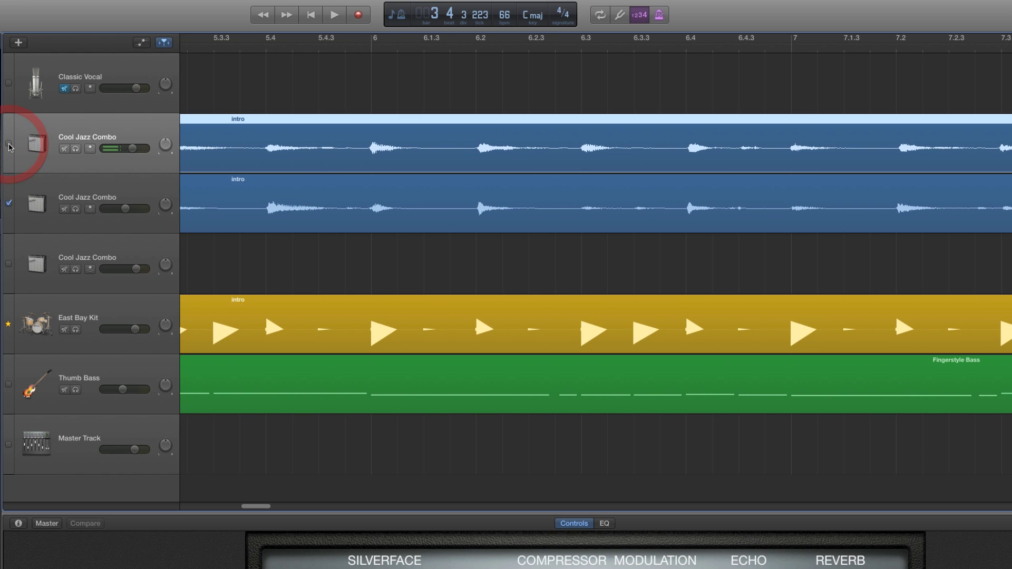
left_click(9, 144)
left_click(8, 144)
left_click(9, 144)
left_click(8, 144)
left_click(8, 143)
left_click(8, 145)
left_click(9, 144)
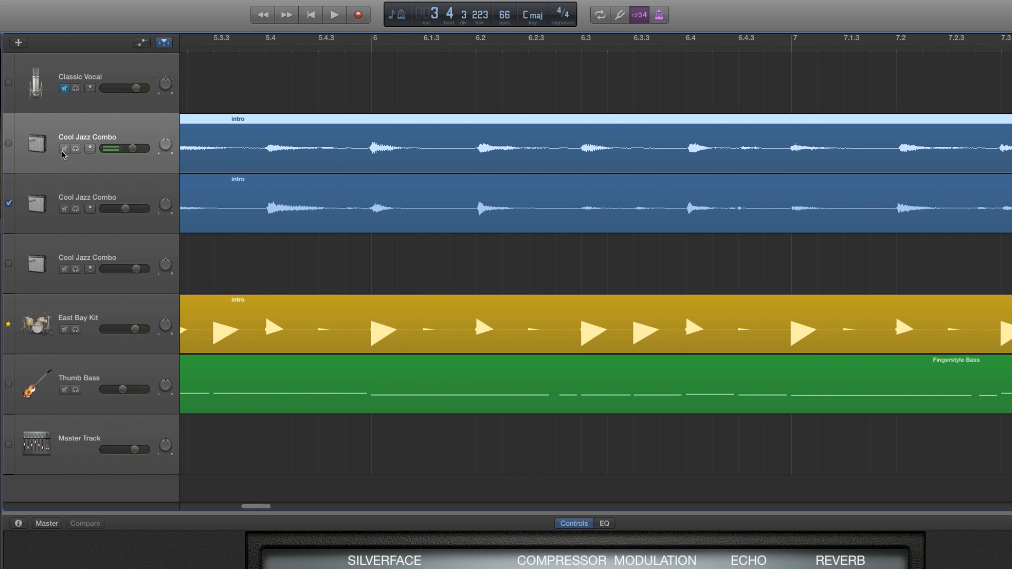
left_click(8, 145)
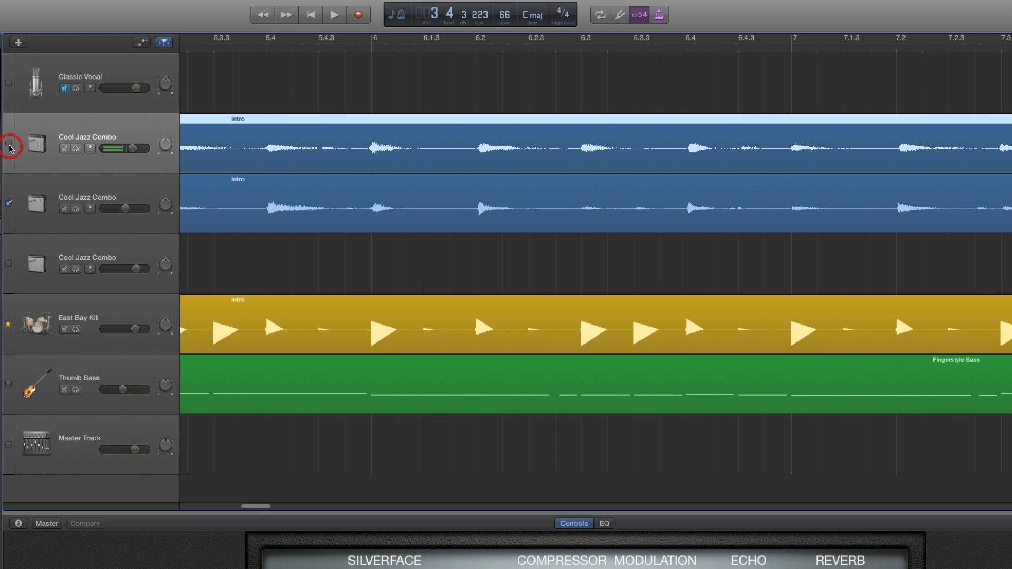
left_click(369, 332)
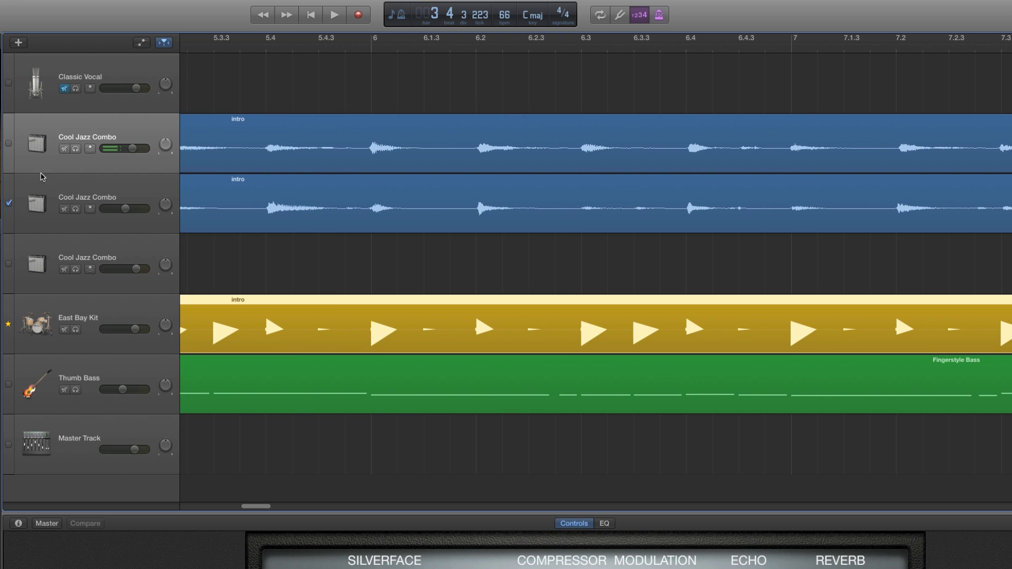
left_click(11, 146)
left_click(10, 146)
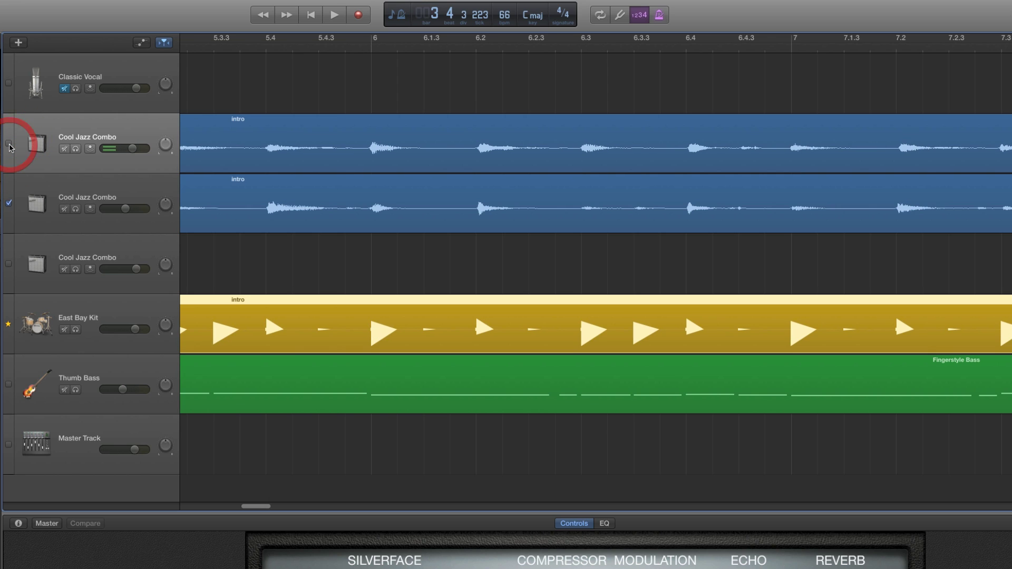
left_click(9, 144)
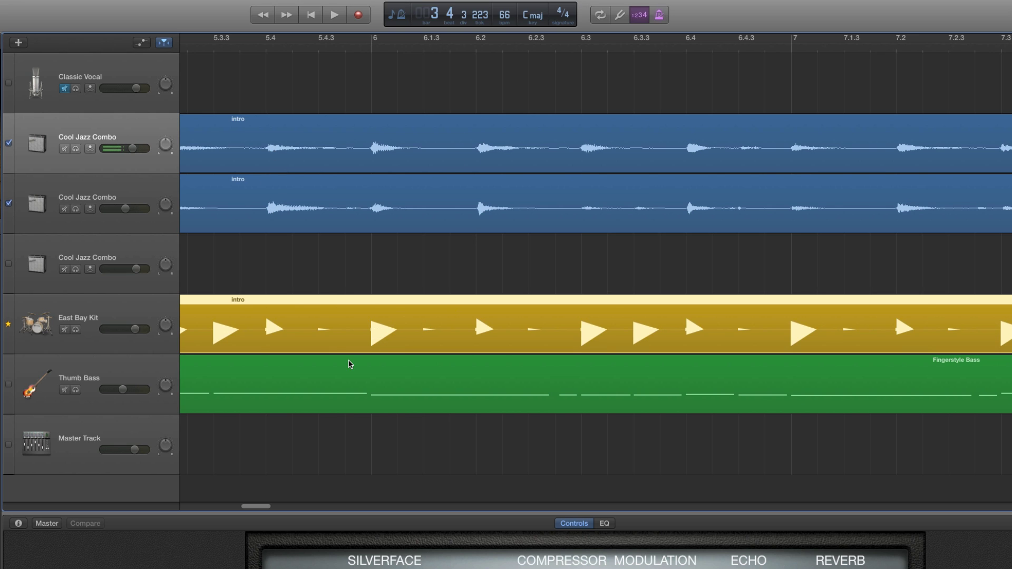
Play the intro from the start into bar 2 with both guitars matched, and return the playhead to the beginning
left_click_drag(257, 507, 241, 508)
left_click(407, 197)
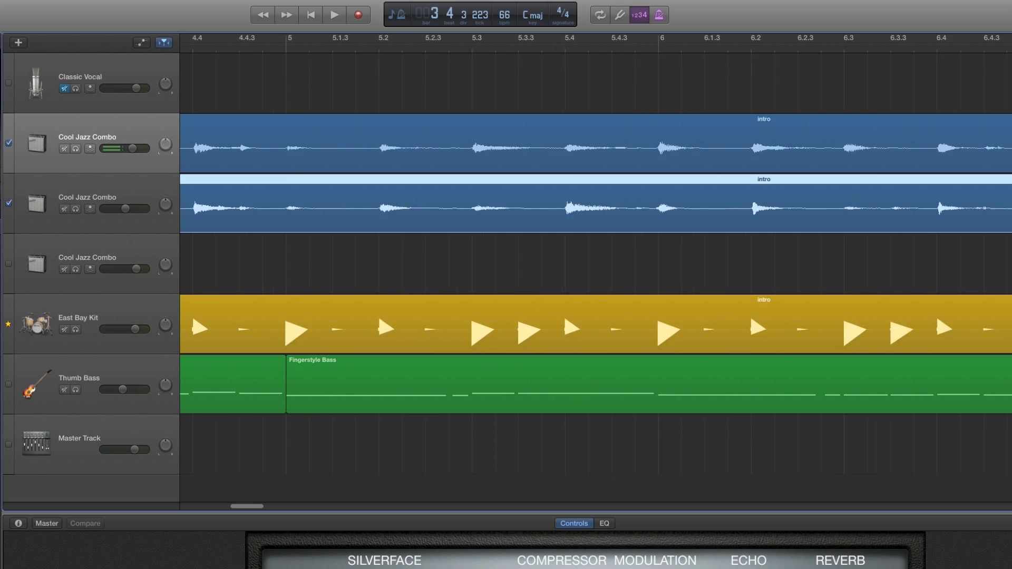
key("super+Left")
key("super+Left")
key("super+Left")
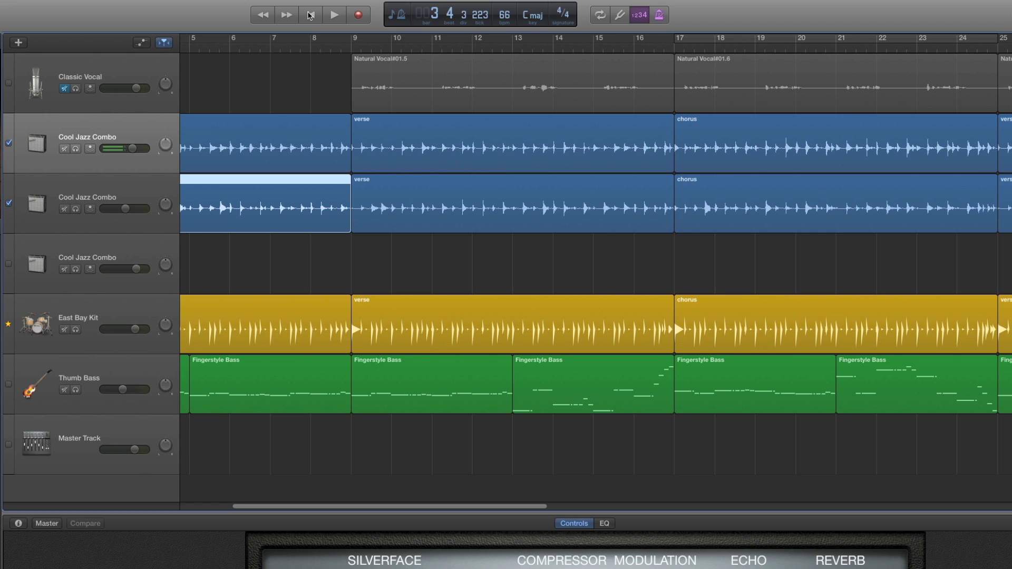
left_click(310, 16)
left_click(335, 16)
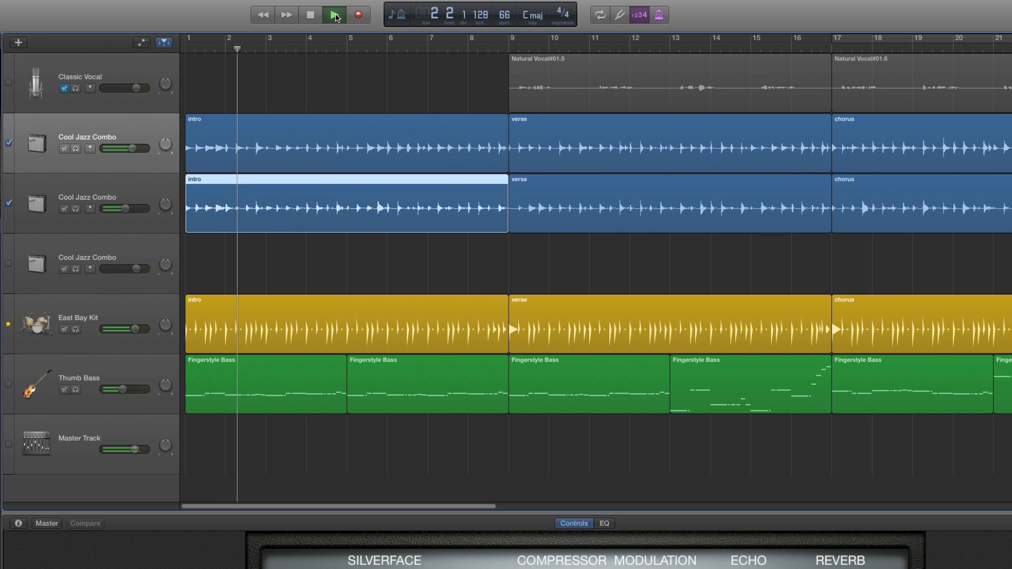
left_click(311, 16)
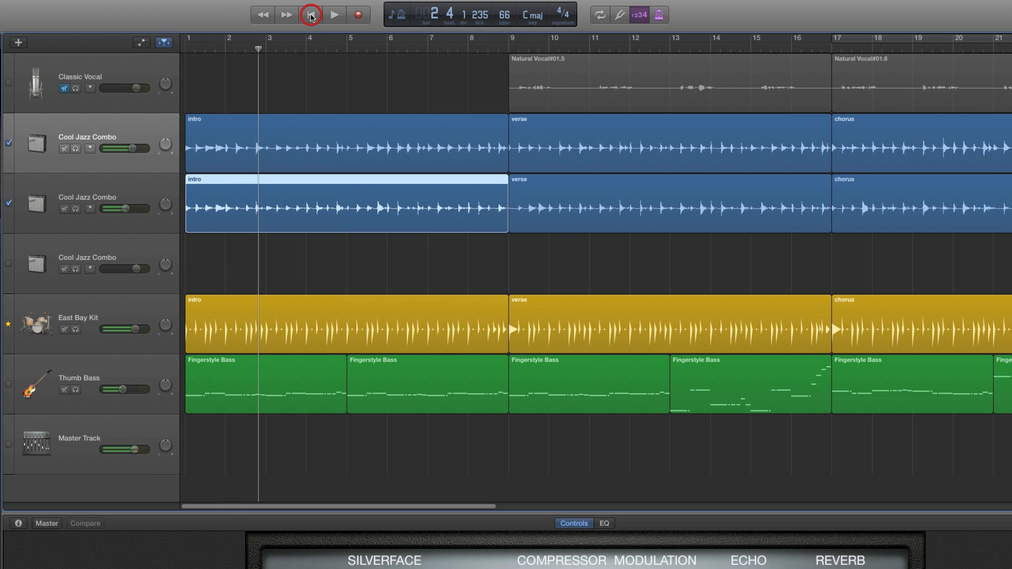
left_click(311, 15)
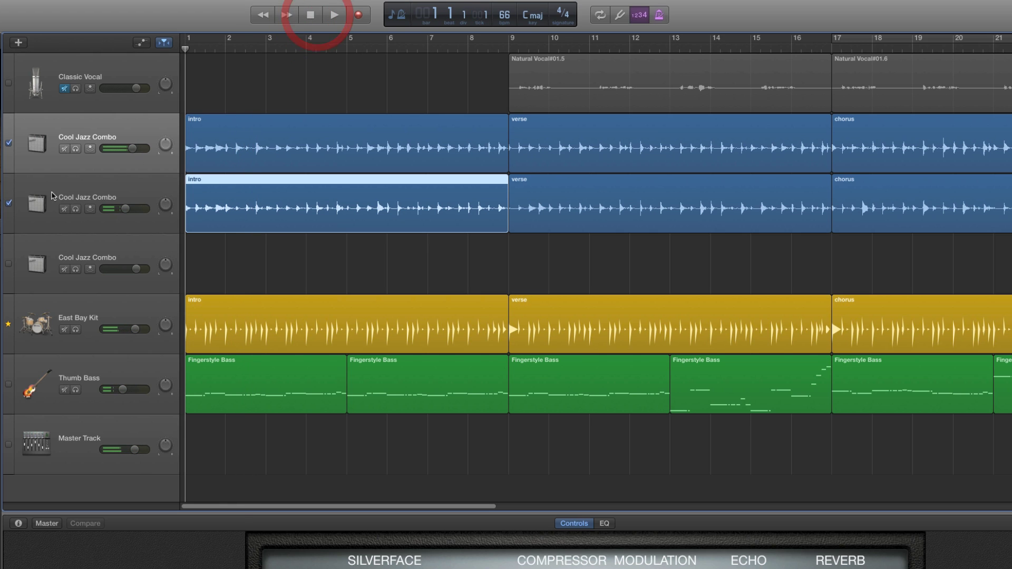
Turn off groove matching on both guitar tracks, play the intro into bar 2, and return the playhead to the beginning
left_click(8, 204)
left_click(9, 143)
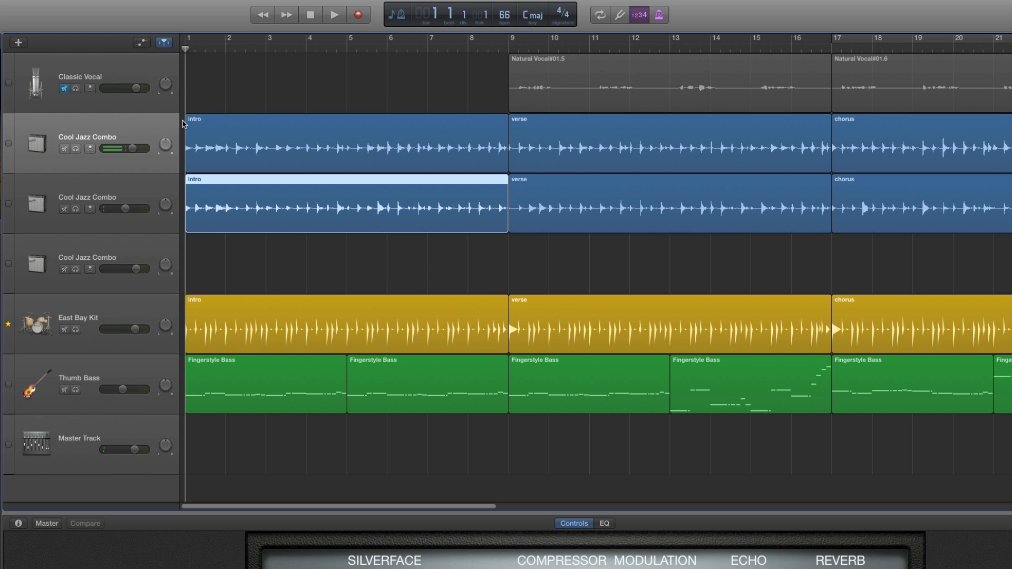
left_click(334, 15)
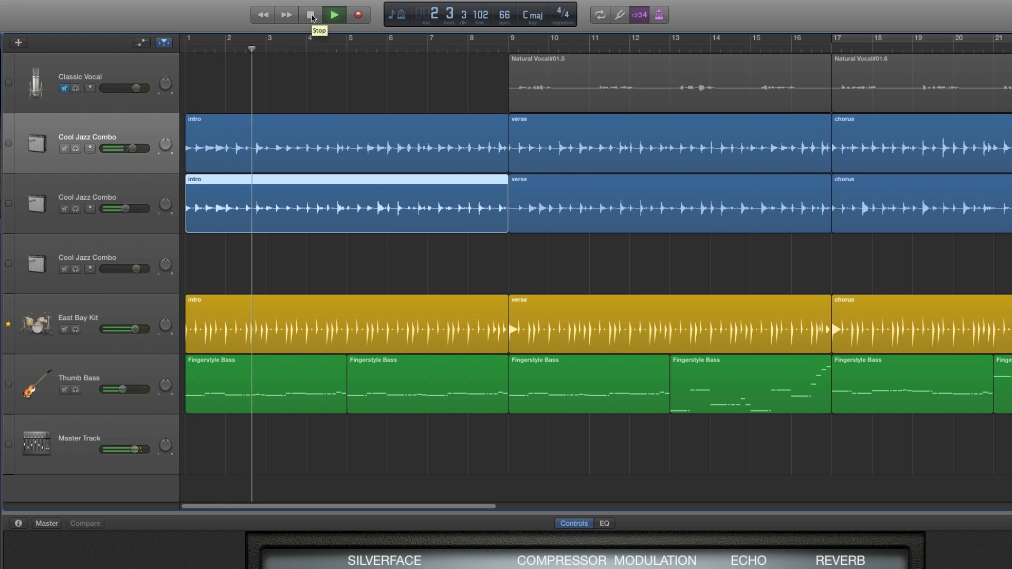
left_click(311, 16)
left_click(311, 16)
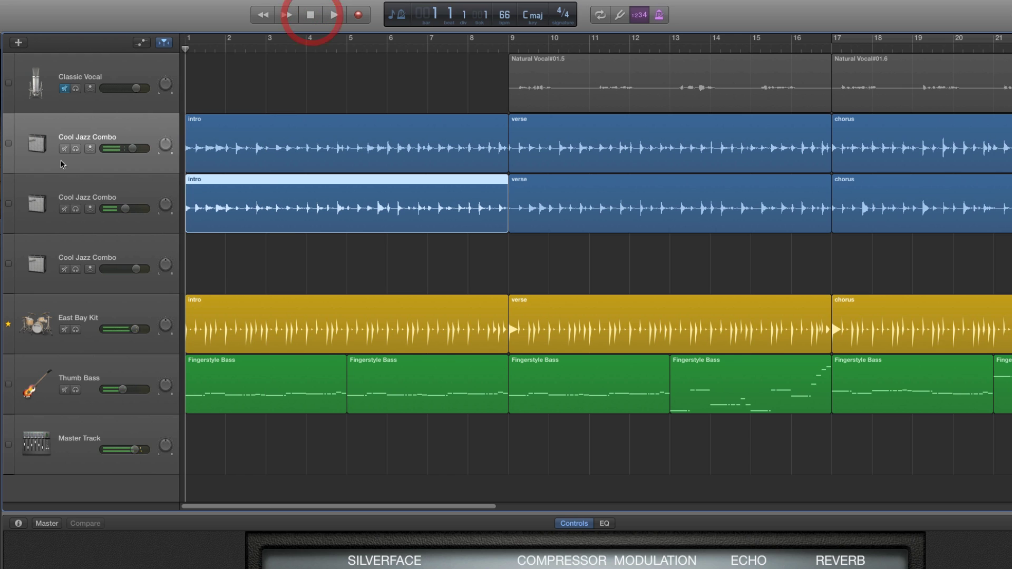
Turn groove matching back on for both guitar tracks and play the intro from the start until early in bar 3
left_click(8, 203)
left_click(8, 142)
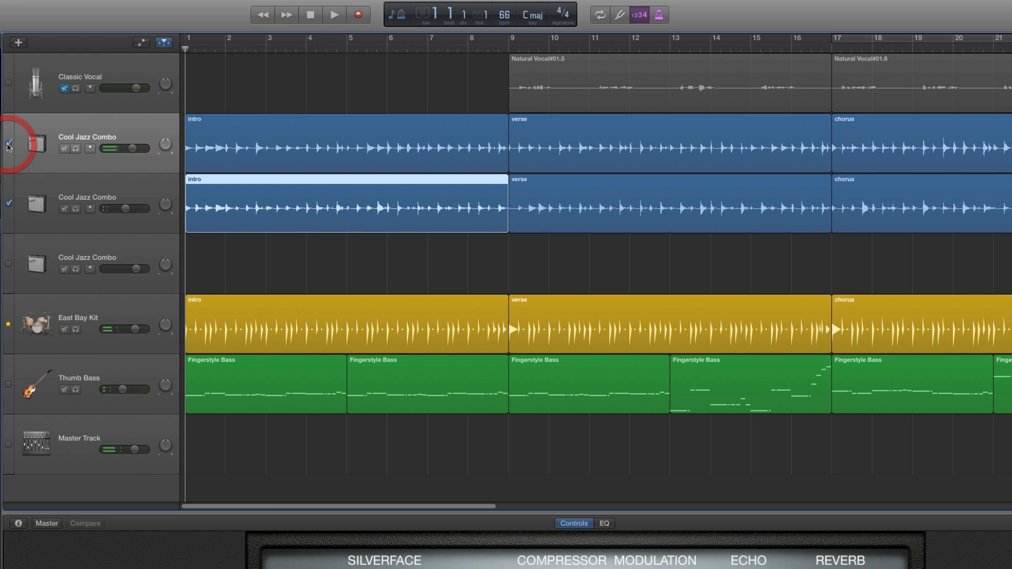
left_click(332, 15)
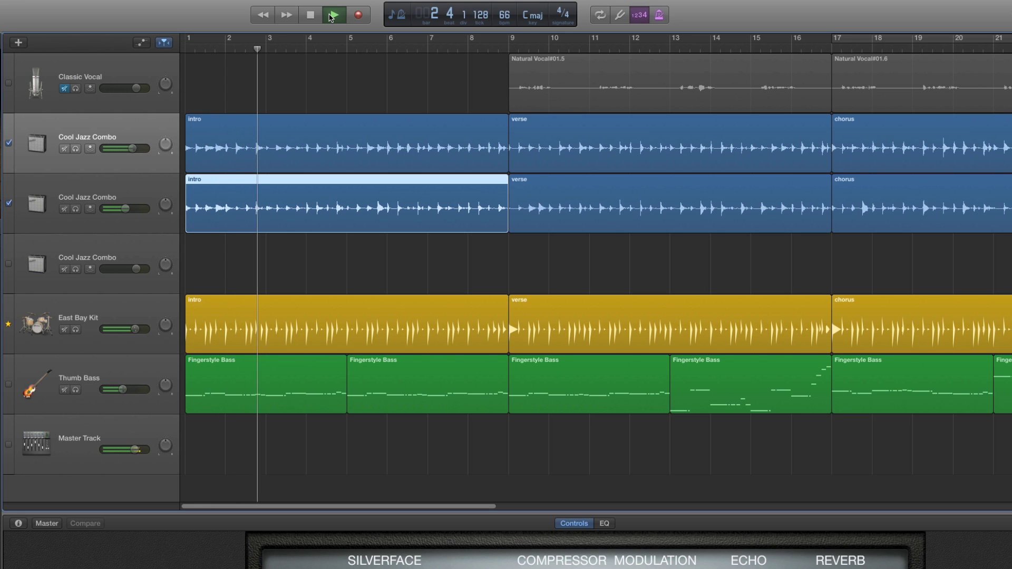
key("space")
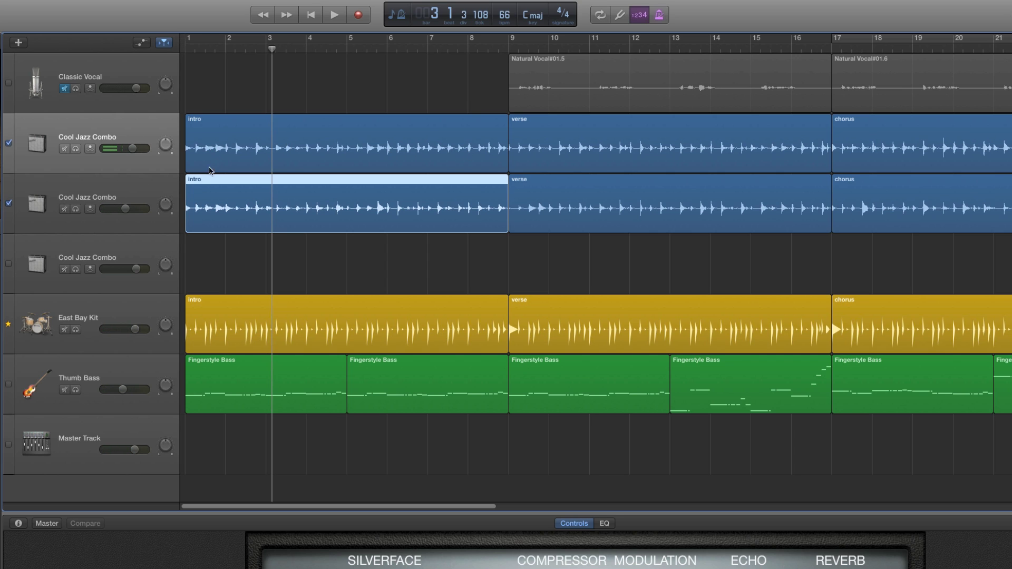
left_click(141, 188)
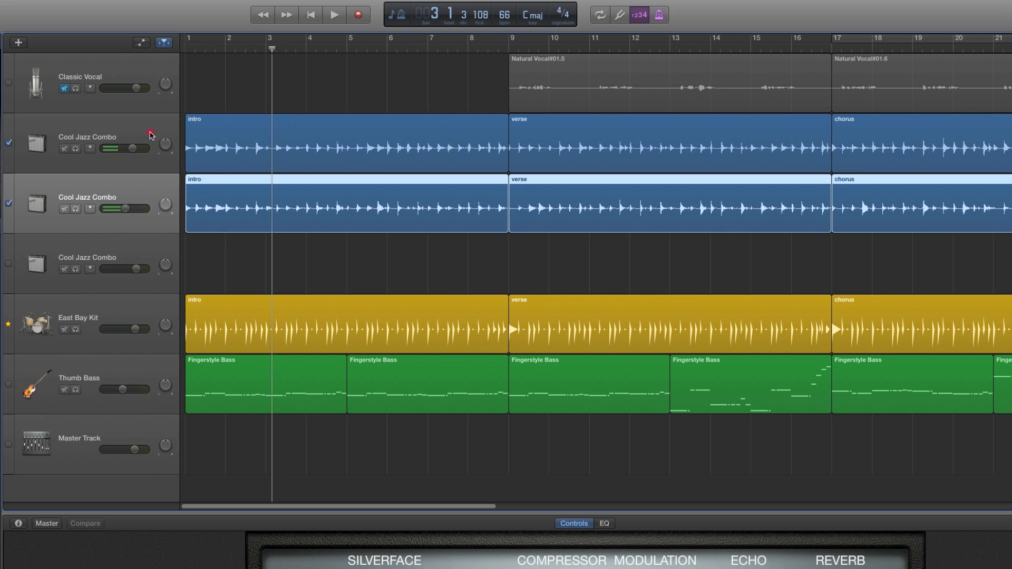
left_click(141, 126)
left_click(147, 185)
left_click(147, 141)
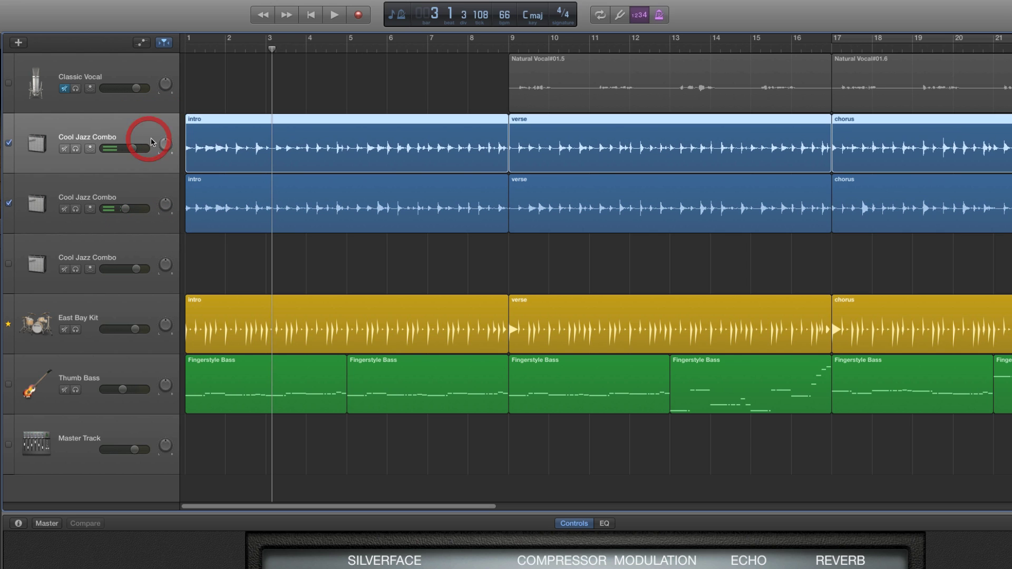
left_click(148, 315)
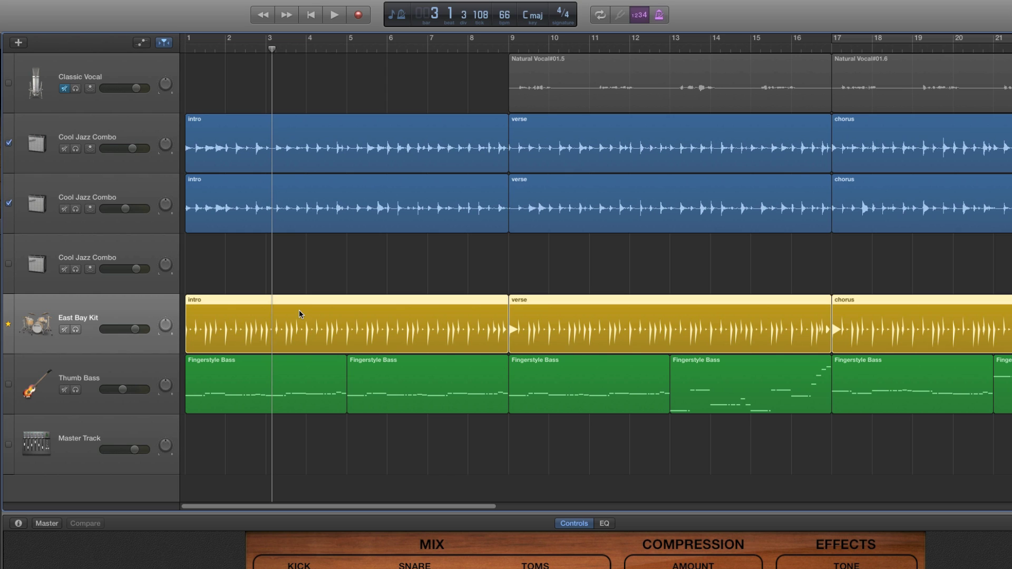
Turn off groove matching on both guitar tracks and remove East Bay Kit as the groove track
left_click(9, 204)
left_click(8, 143)
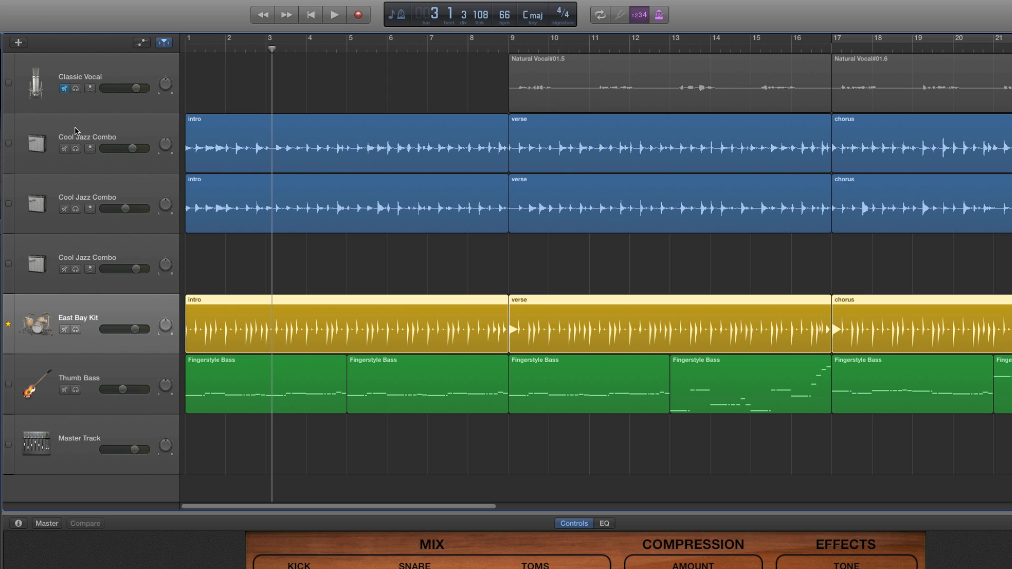
left_click(8, 326)
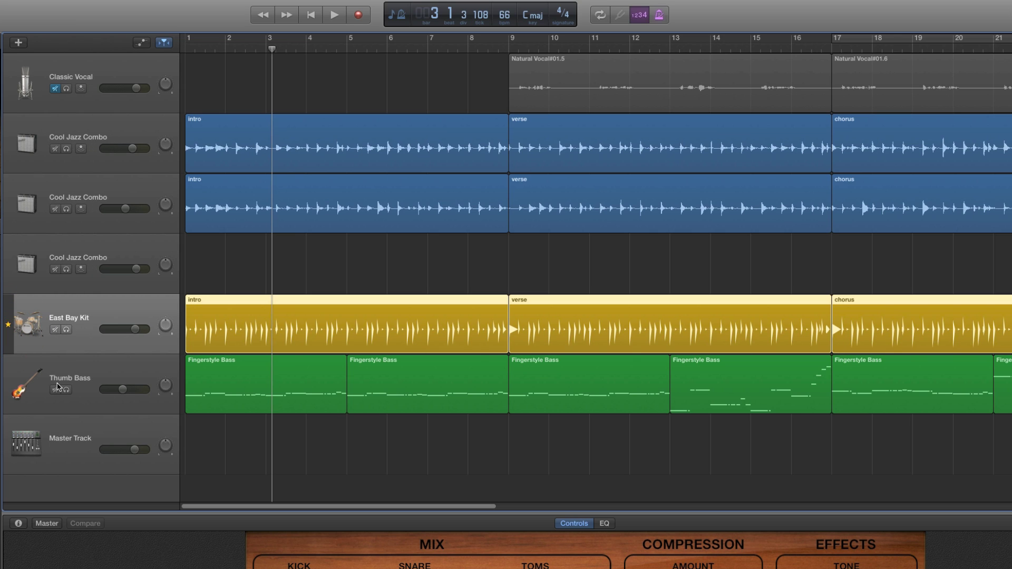
left_click(10, 333)
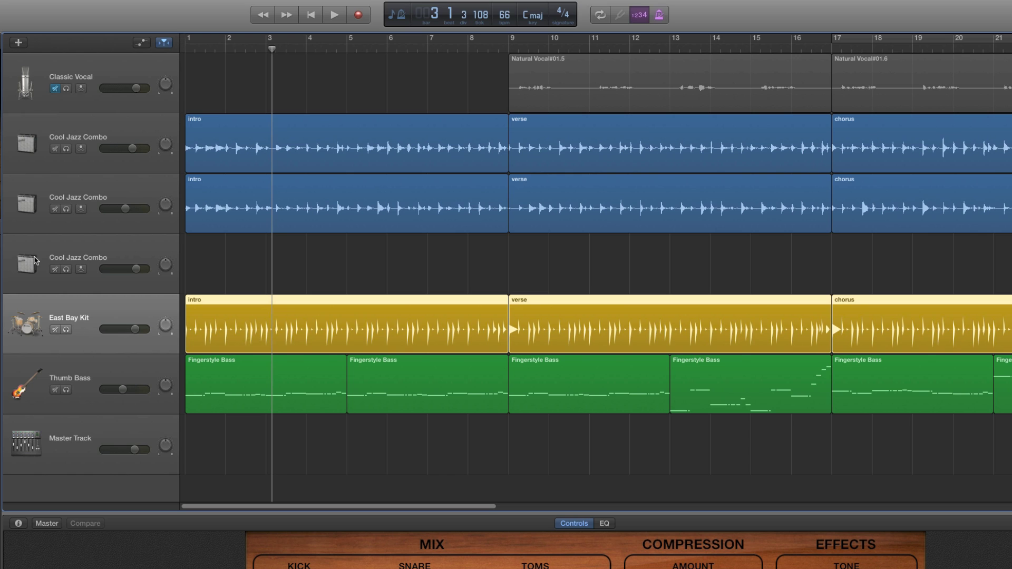
Make the first Cool Jazz Combo guitar the groove track and match the second guitar track to it
left_click(9, 147)
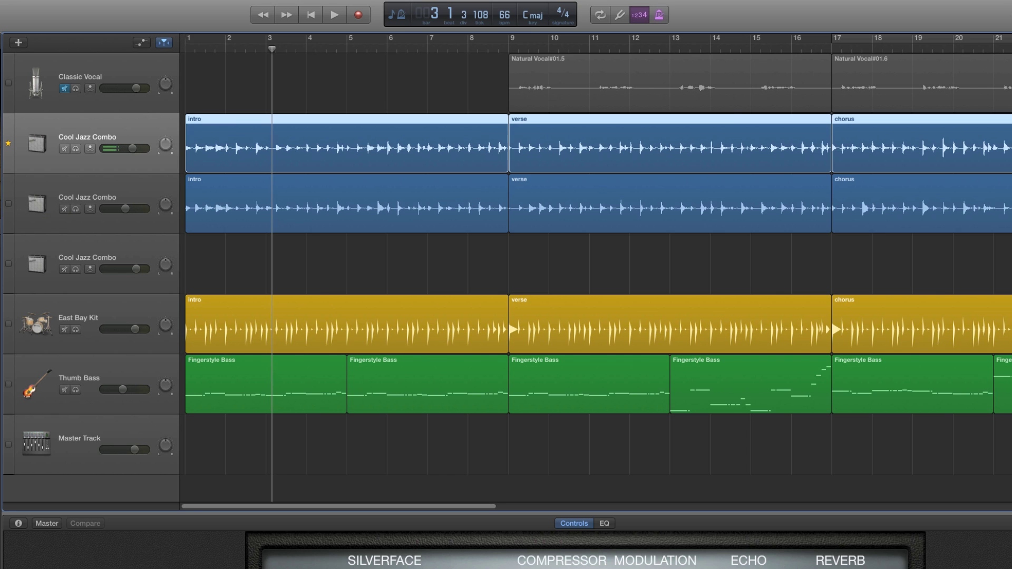
key("super+Right")
left_click_drag(281, 511, 242, 507)
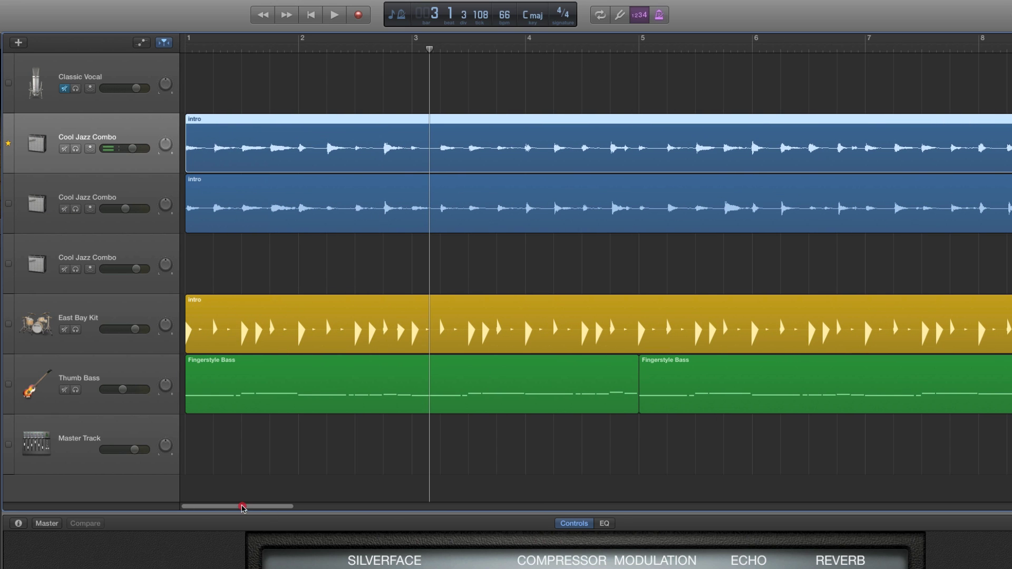
left_click(9, 206)
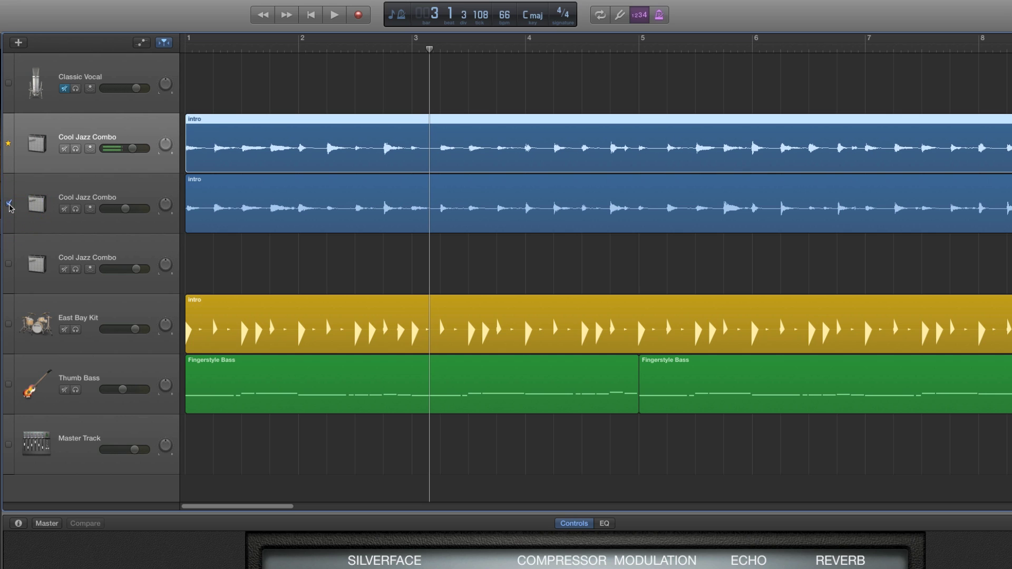
Toggle groove matching on the second guitar track off and on to compare its waveform with the first guitar
left_click(9, 206)
left_click(9, 205)
left_click(9, 206)
left_click(9, 206)
left_click(151, 183)
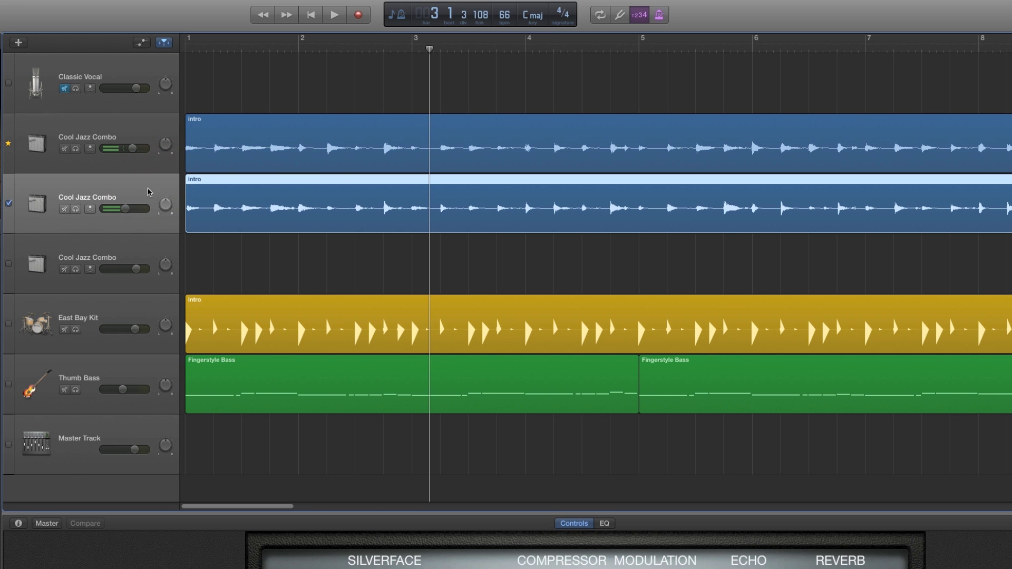
left_click(143, 134)
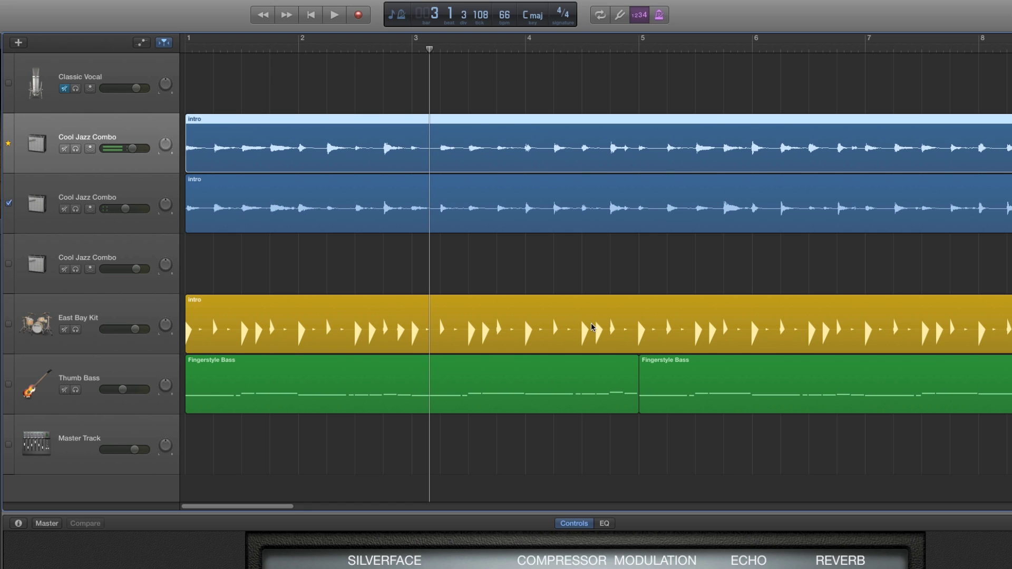
Play the intro from bar 2 into bar 3 with the second guitar matched to the first
left_click(300, 46)
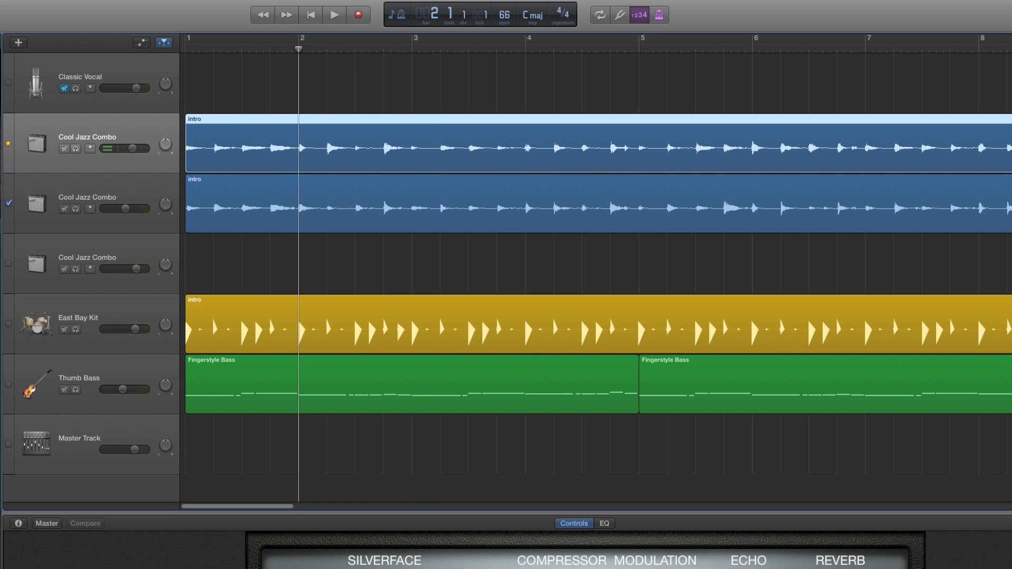
key("super+Left")
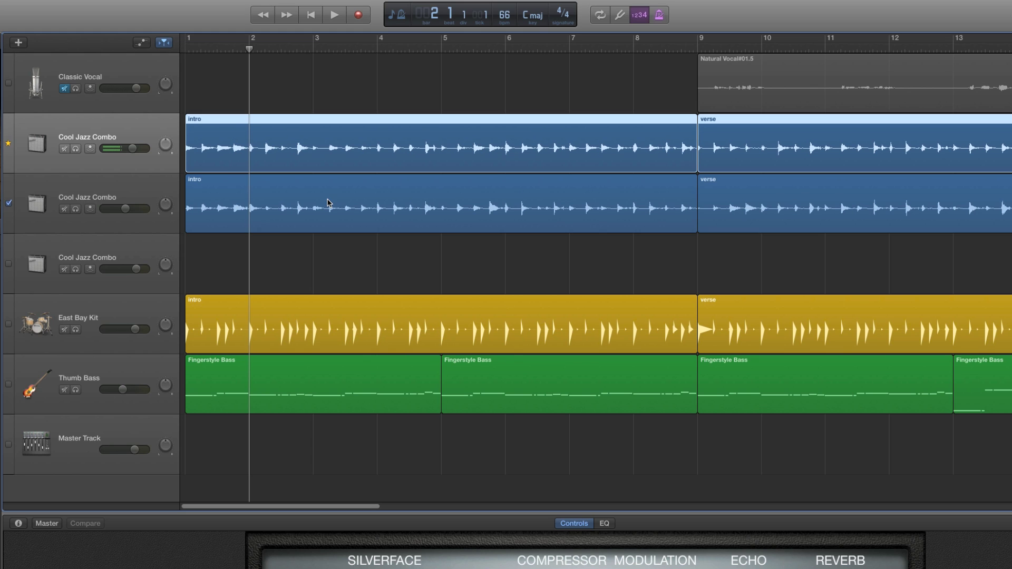
left_click(334, 16)
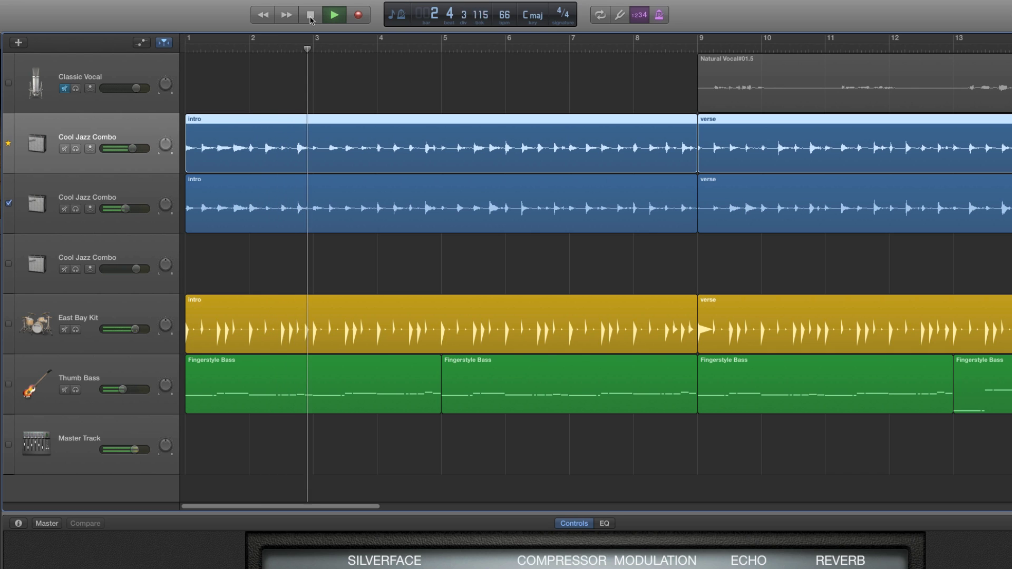
left_click(311, 16)
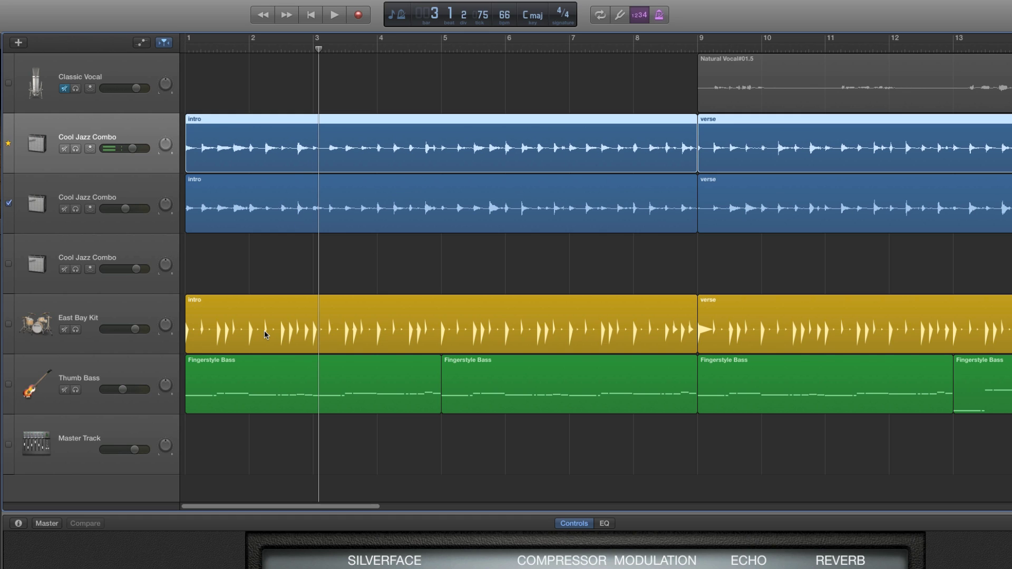
Turn off groove matching on the second guitar track and remove the first guitar as the groove track
left_click(9, 203)
left_click(9, 152)
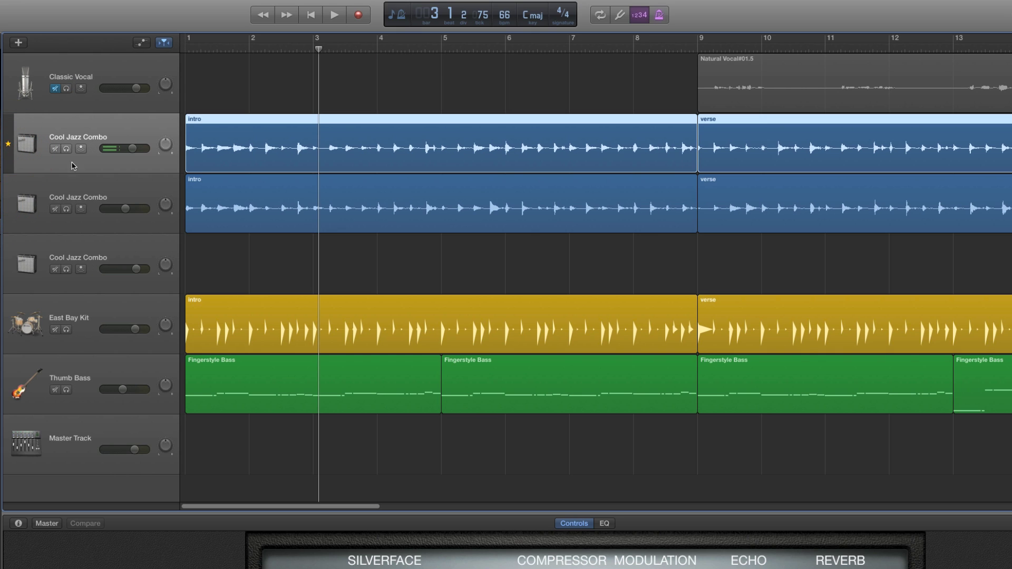
left_click(8, 146)
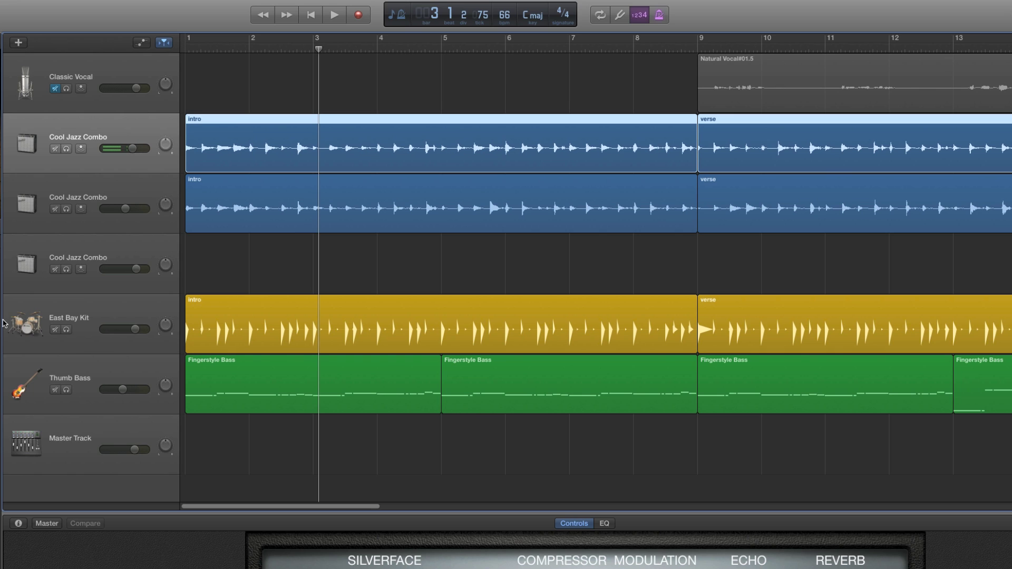
Make East Bay Kit the groove track with both guitar tracks matched to it, and play the intro into bar 4
left_click(8, 325)
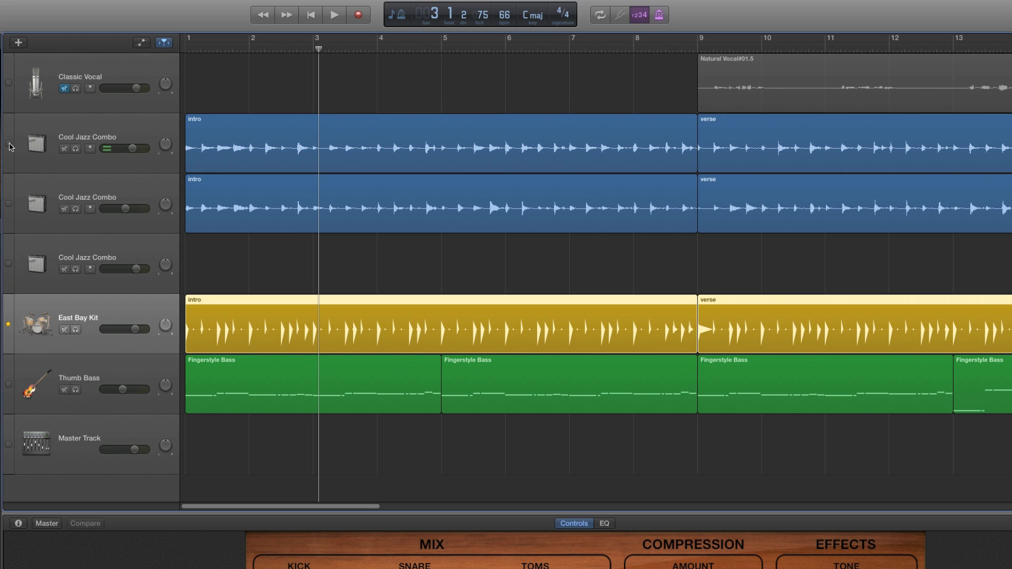
left_click(9, 143)
left_click(8, 207)
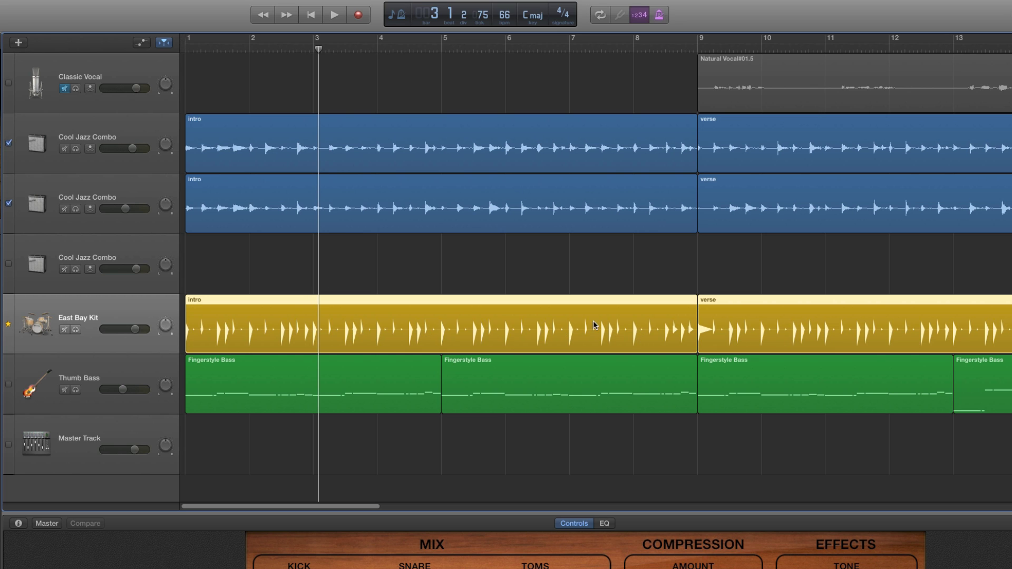
left_click(334, 14)
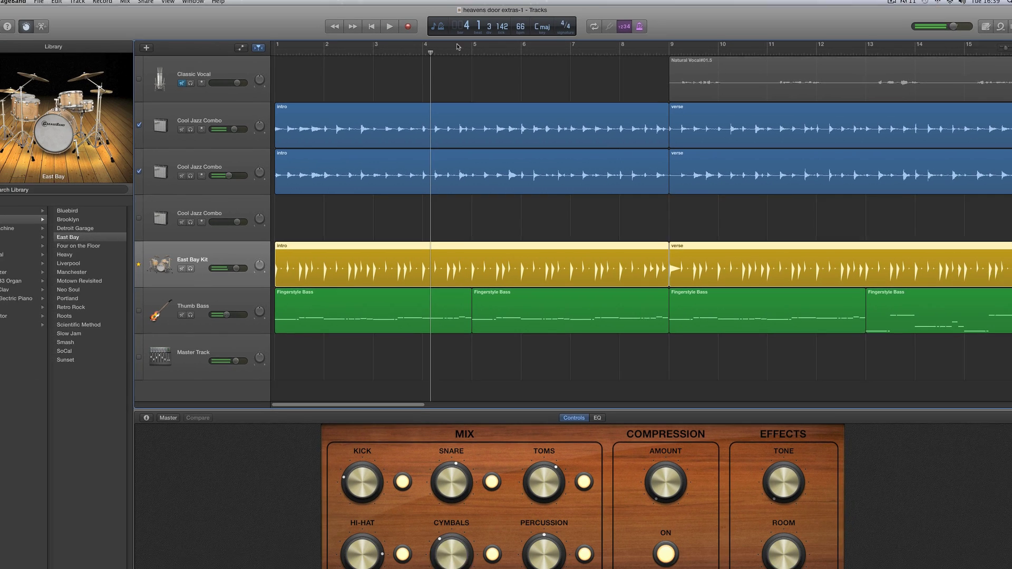
key("space")
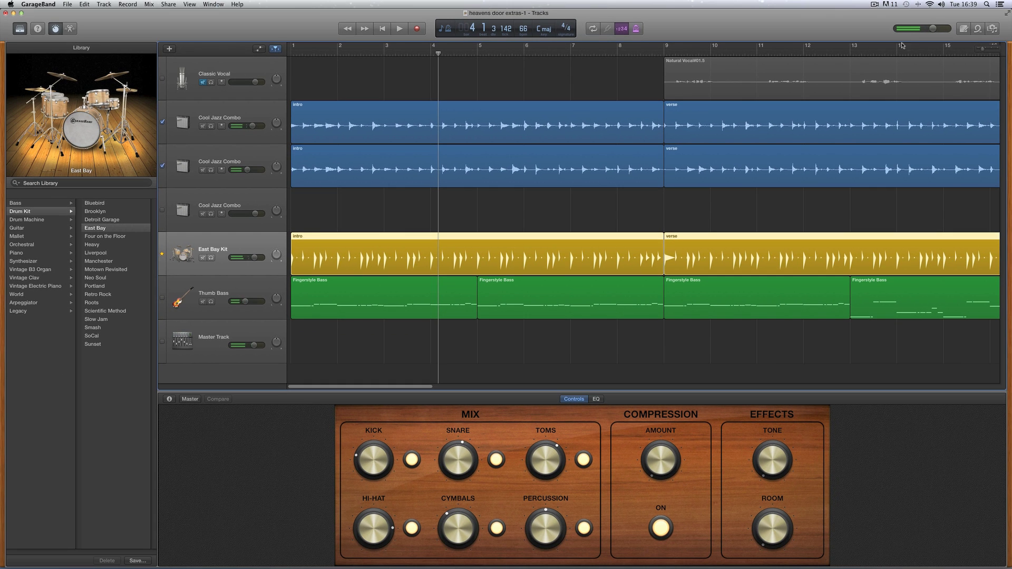
Open the second Cool Jazz Combo track's audio in the Flex editor and enlarge the editor area
left_click_drag(981, 50, 988, 51)
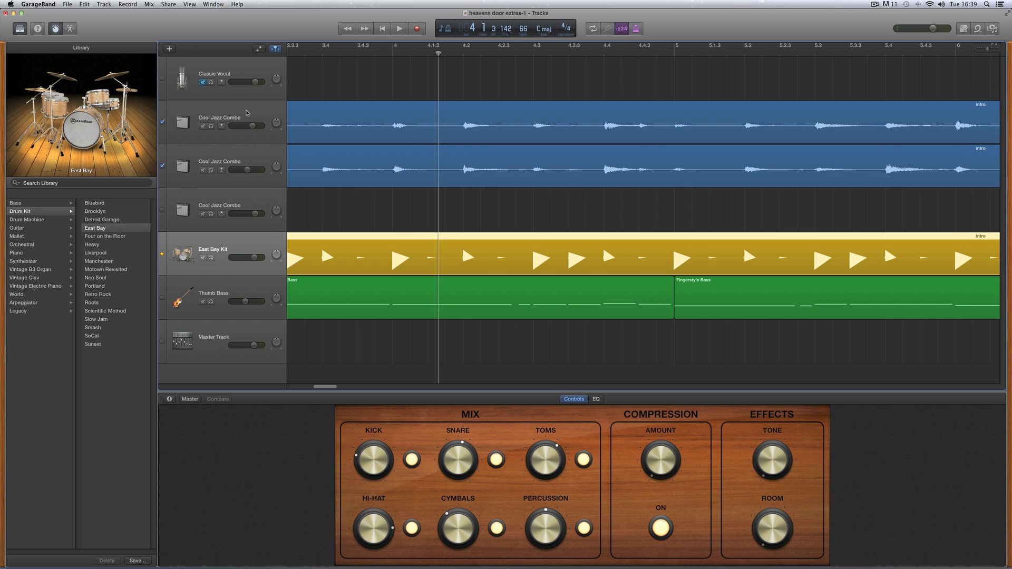
left_click(246, 121)
left_click(254, 157)
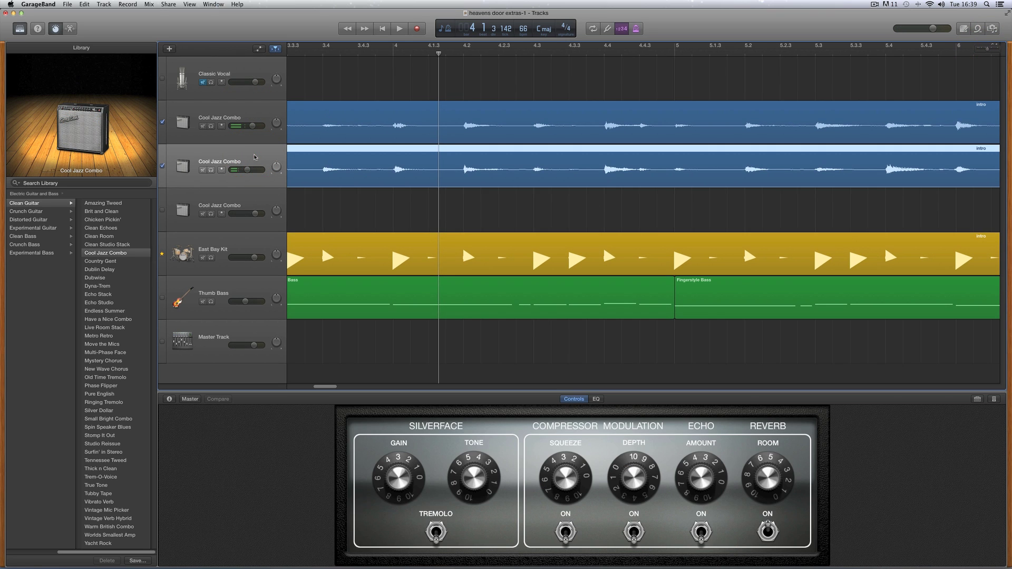
left_click(69, 28)
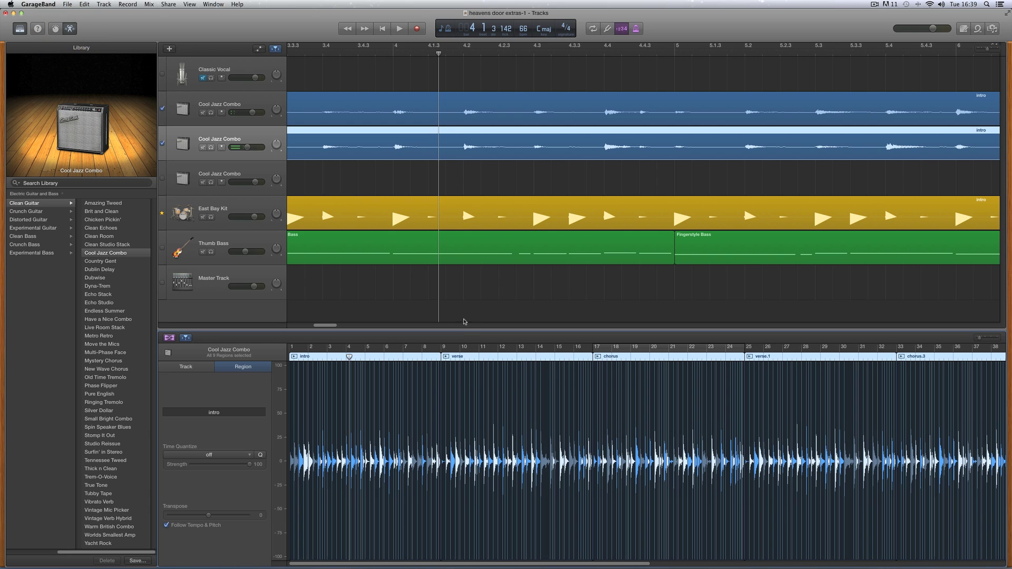
left_click_drag(463, 330, 462, 310)
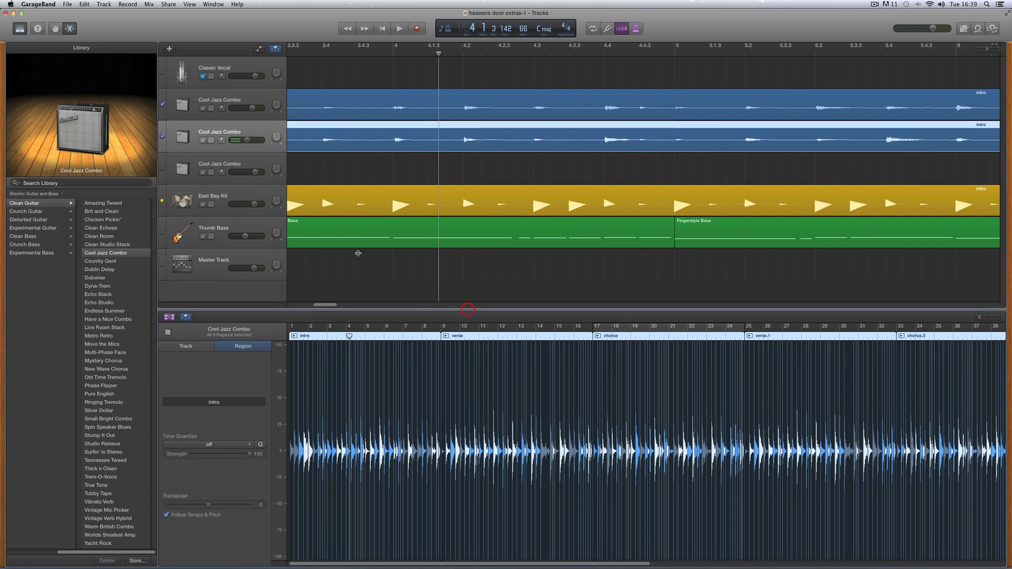
View the East Bay Kit and first guitar tracks in the editor, and return to the second guitar track's audio
left_click(163, 105)
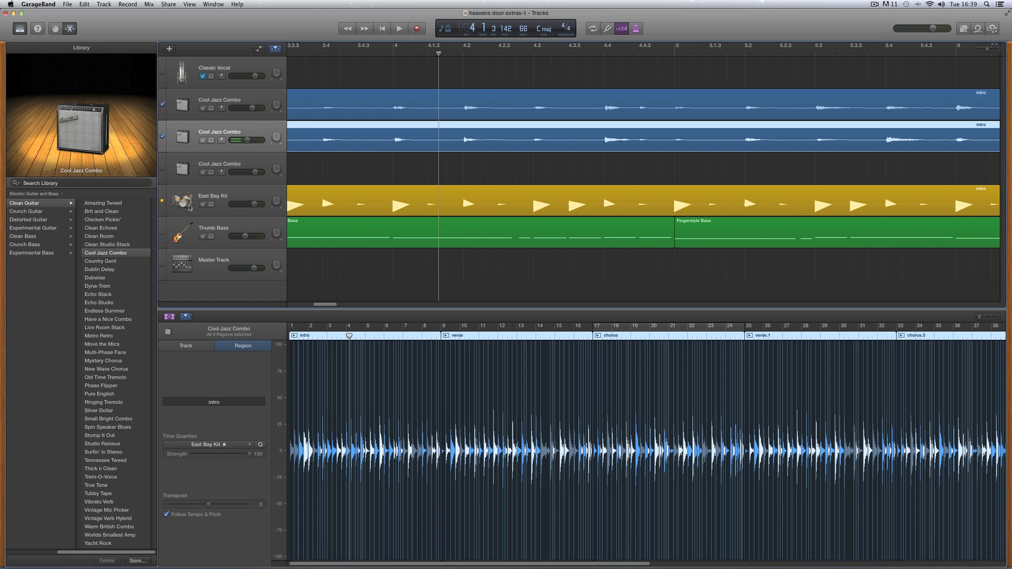
left_click(210, 197)
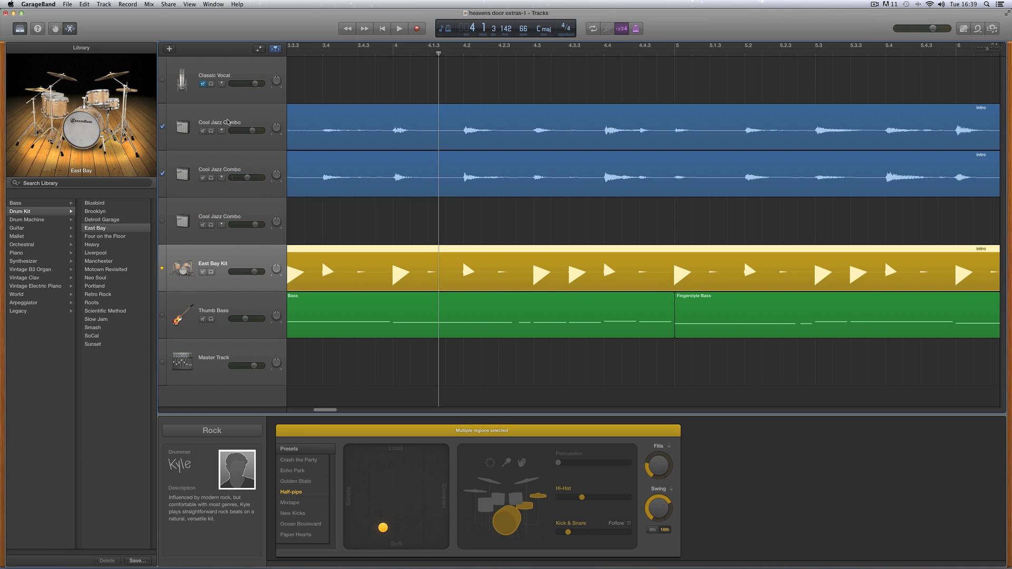
left_click(228, 122)
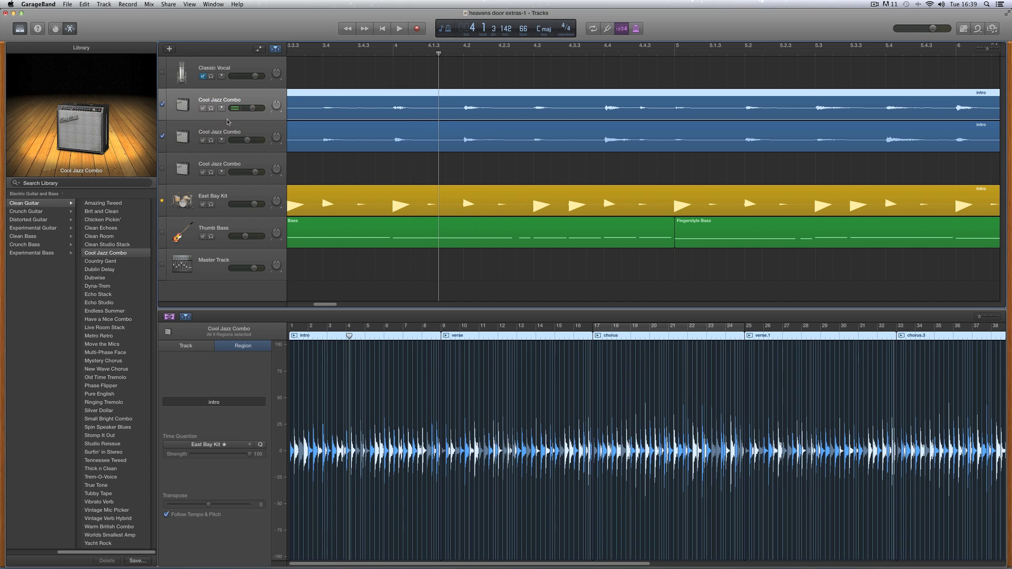
left_click(216, 126)
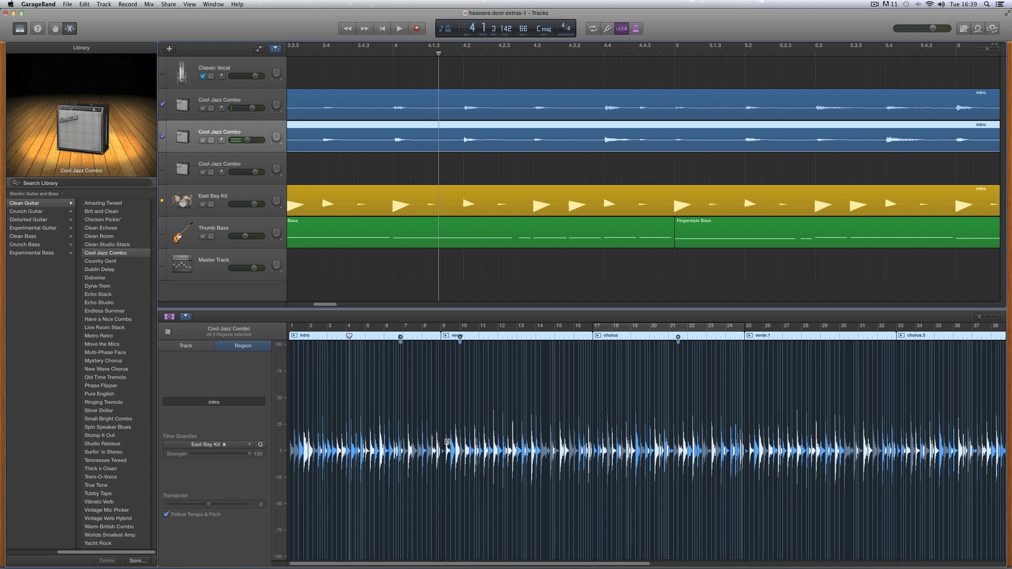
Set flex markers at 1.3 and 1.4 in the second guitar's intro and delete the extra marker near 1.2.4
left_click(452, 412)
left_click(995, 318)
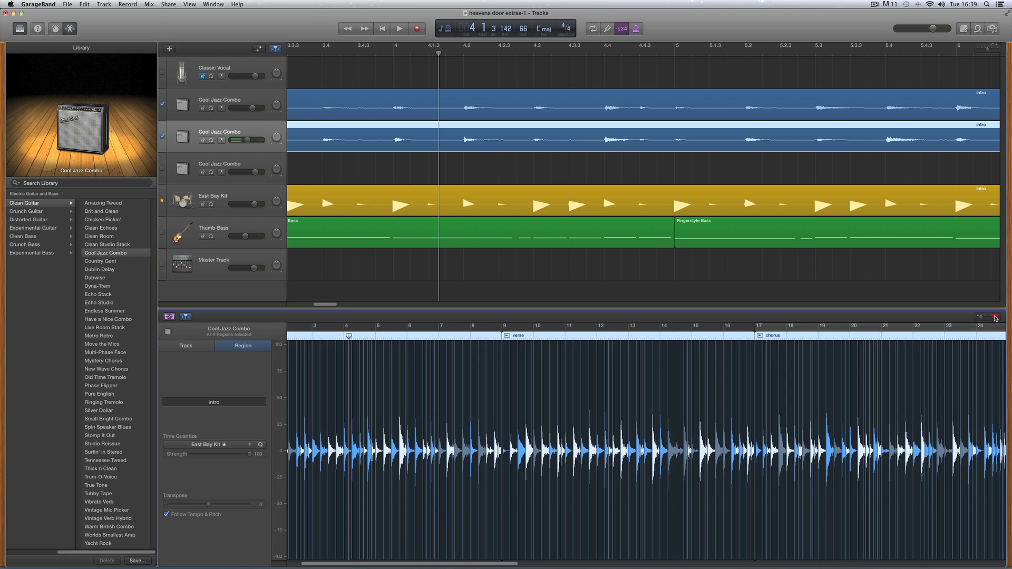
left_click(993, 318)
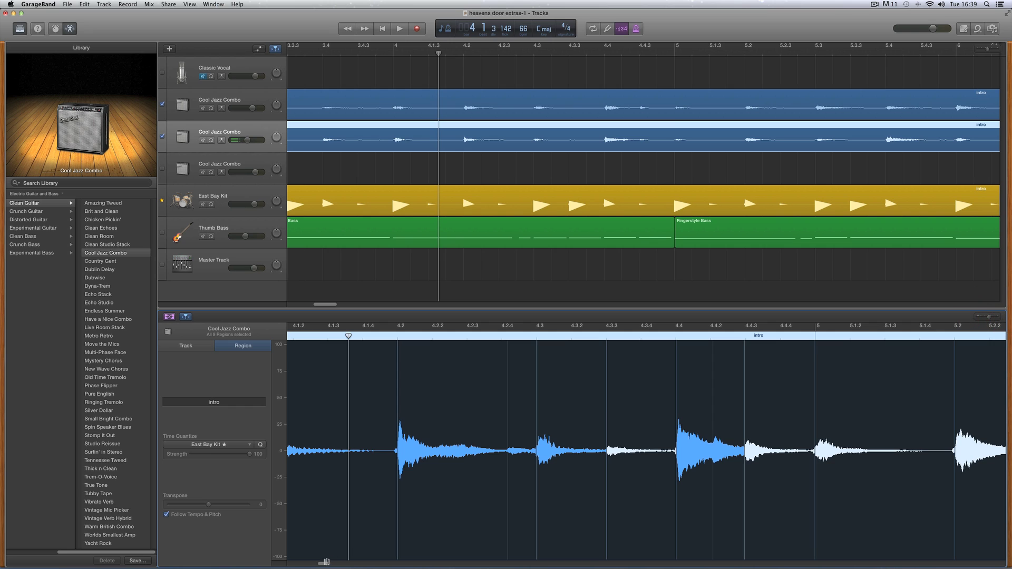
left_click_drag(325, 564, 291, 564)
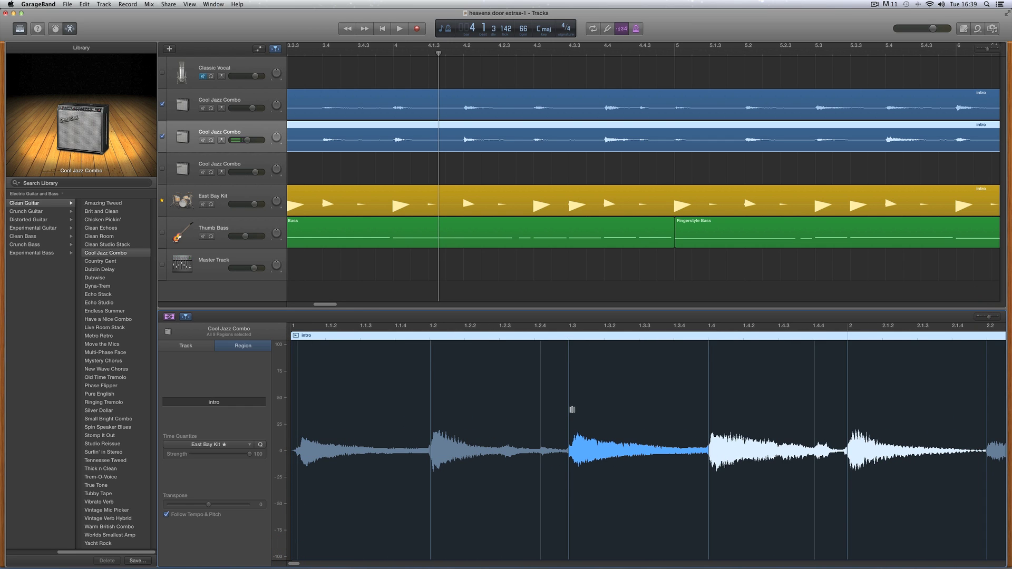
left_click(707, 415)
mouse_move(569, 355)
left_mouse_down()
mouse_move(579, 357)
mouse_move(569, 357)
left_mouse_up()
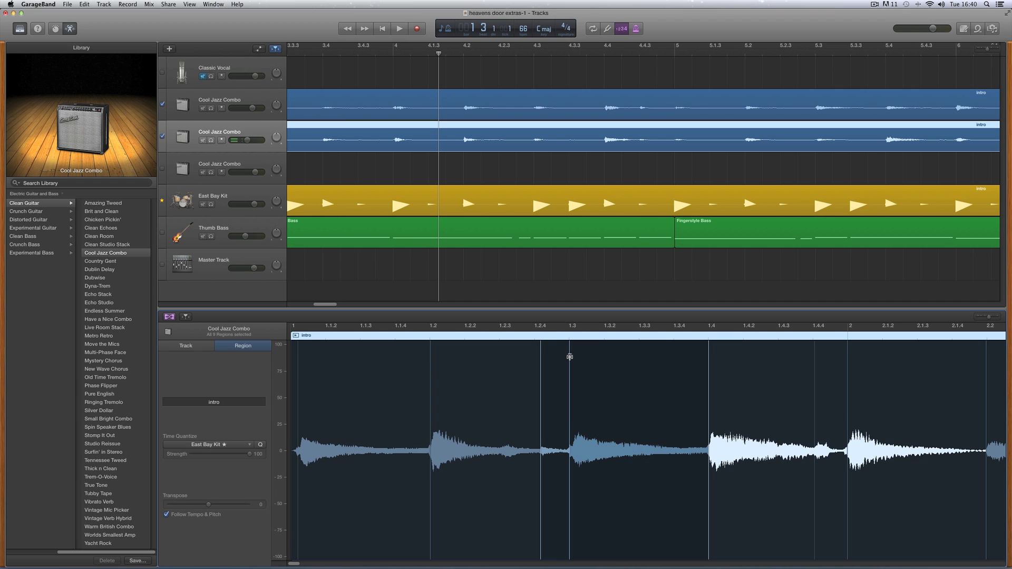
left_click(540, 338)
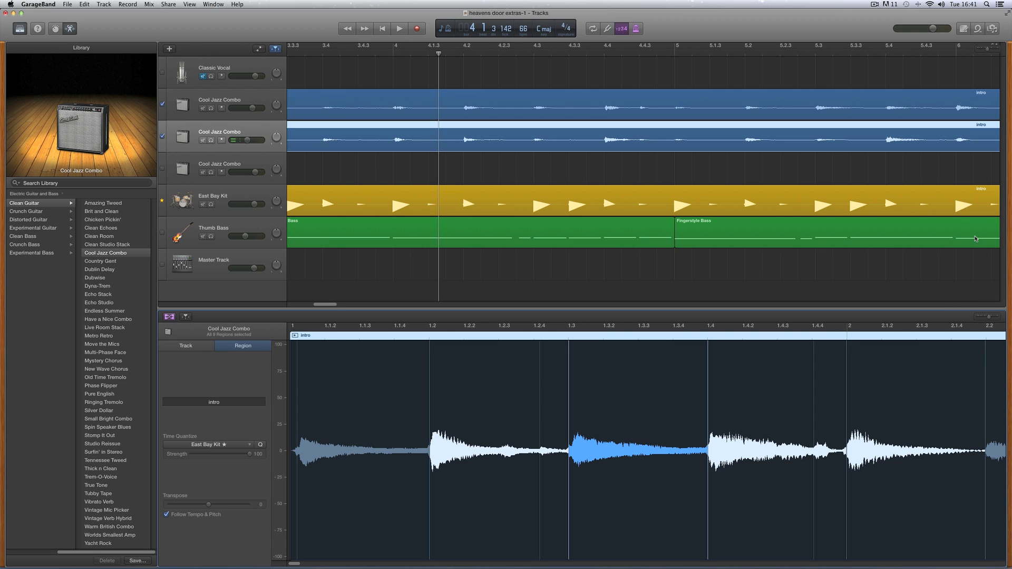
Examine the second guitar's opening notes up close and nudge its flex marker at 1.4
left_click_drag(988, 49, 983, 49)
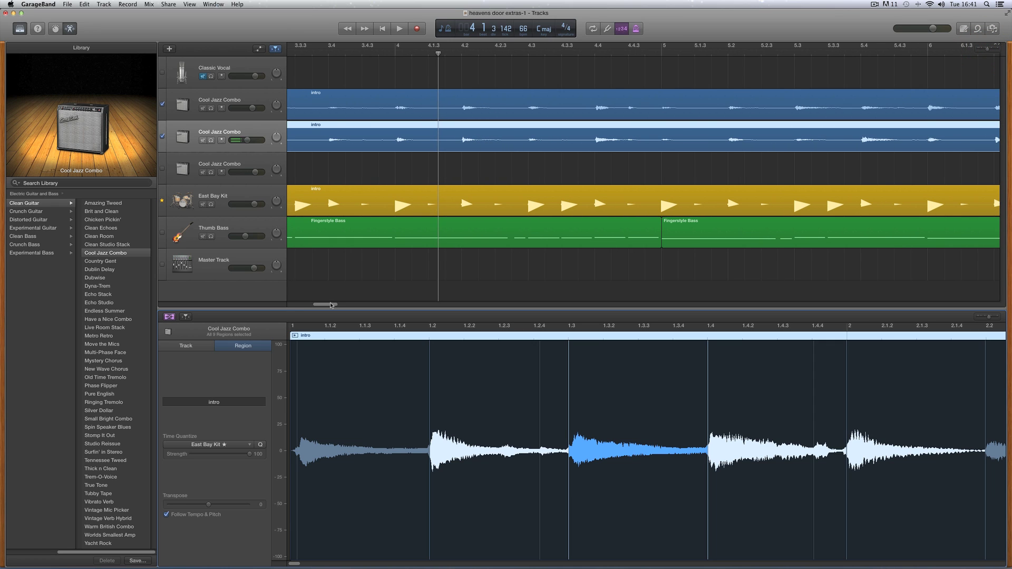
left_click_drag(330, 305, 300, 304)
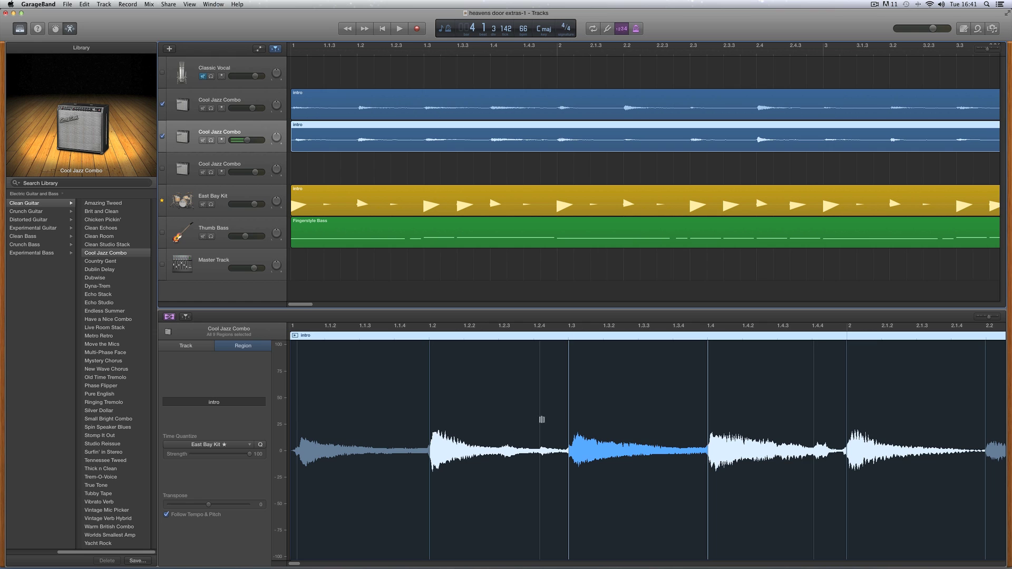
left_click(996, 318)
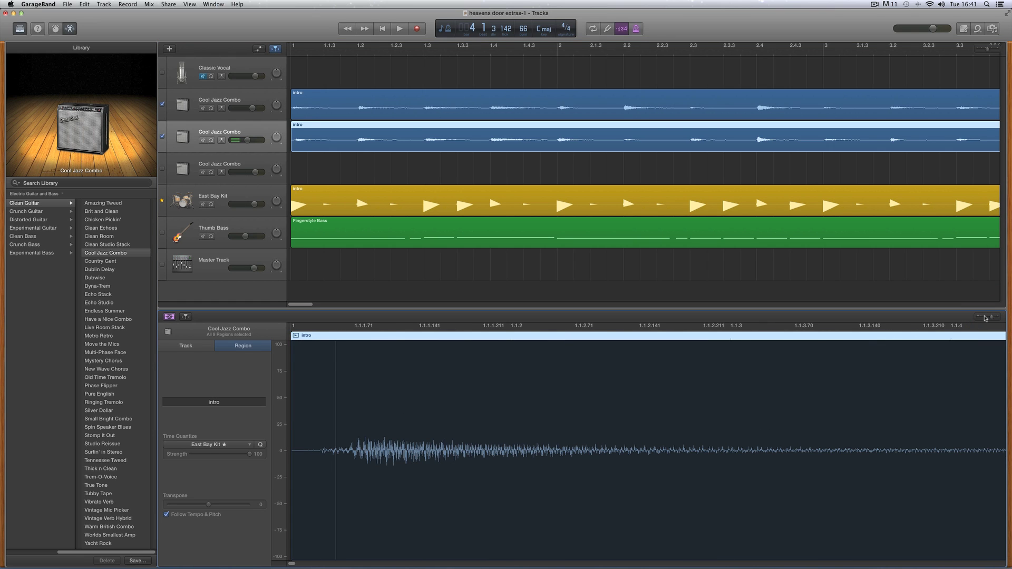
left_click(986, 318)
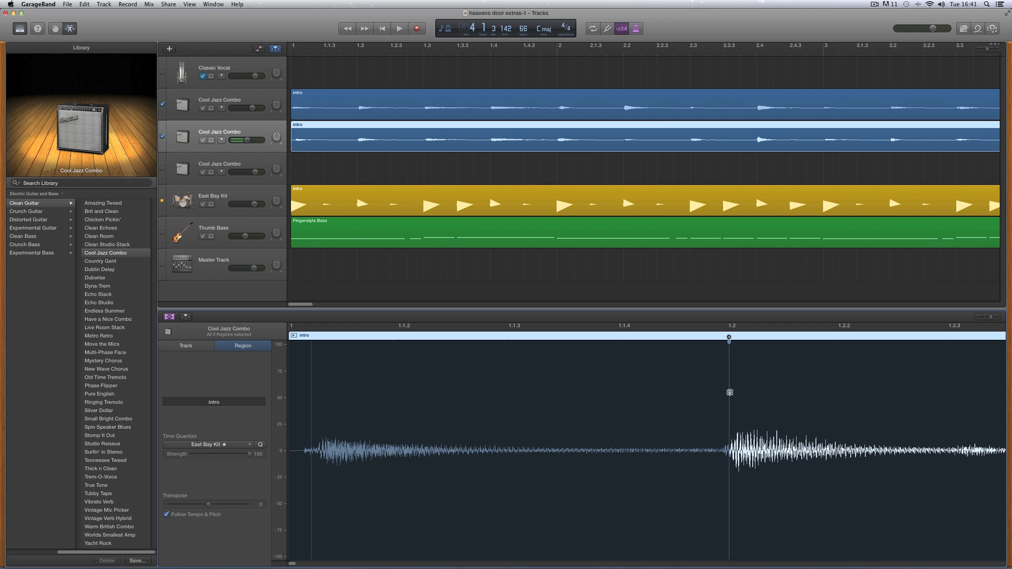
left_click(984, 318)
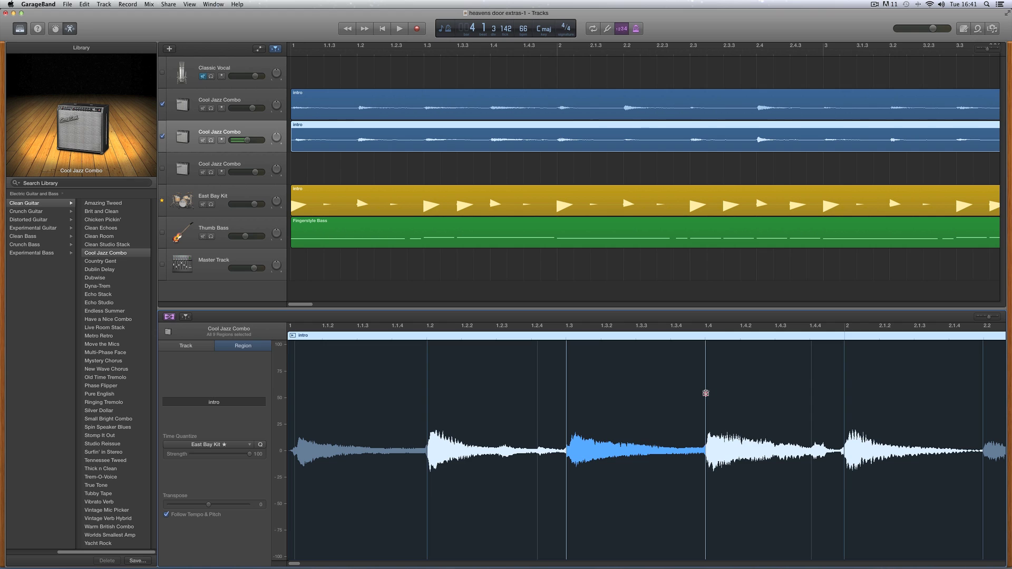
mouse_move(705, 393)
left_mouse_down()
mouse_move(696, 394)
mouse_move(704, 393)
left_mouse_up()
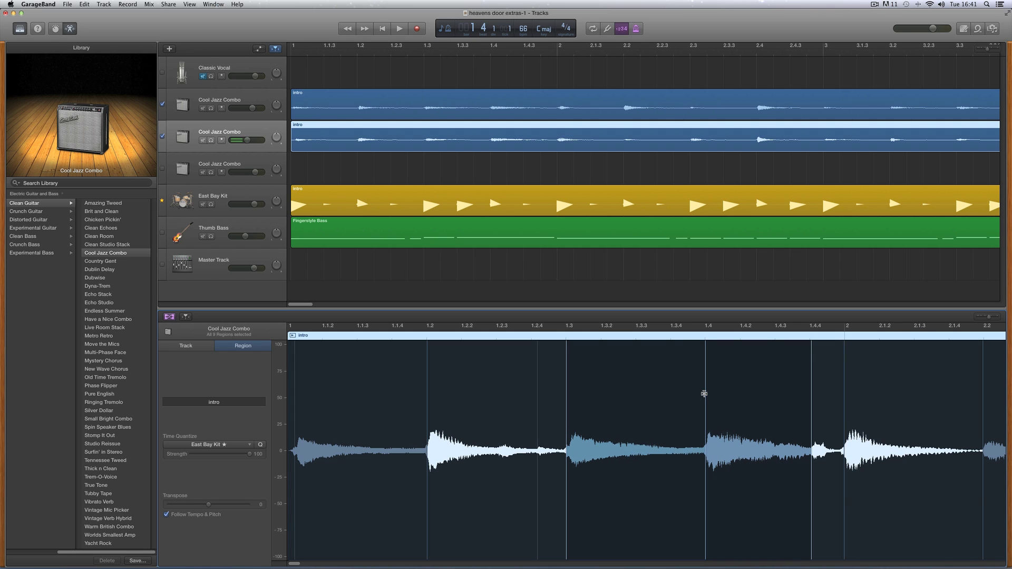
left_click(705, 393)
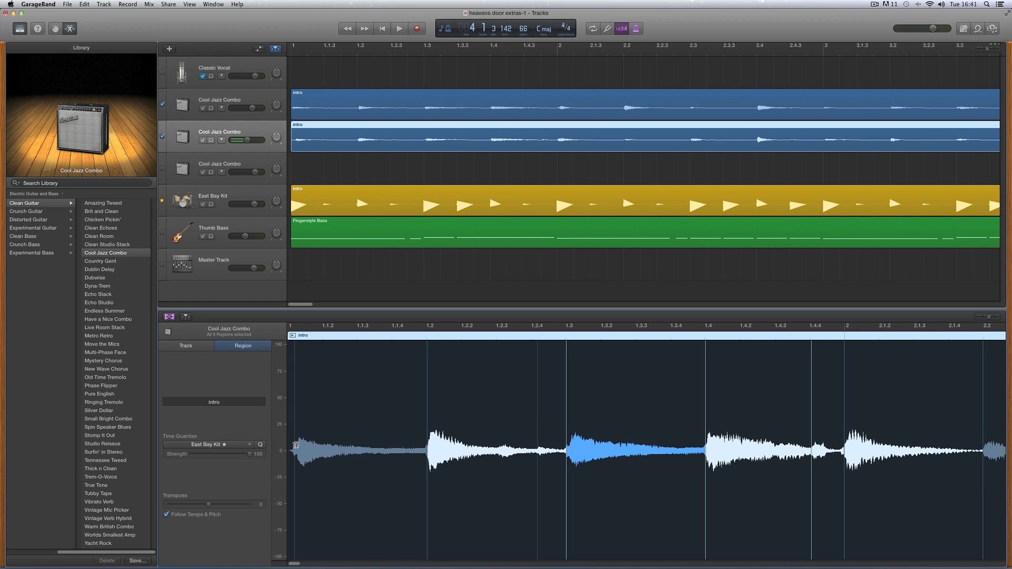
Play the opening of the intro from the start, stop, and return the playhead to the beginning
left_click(296, 142)
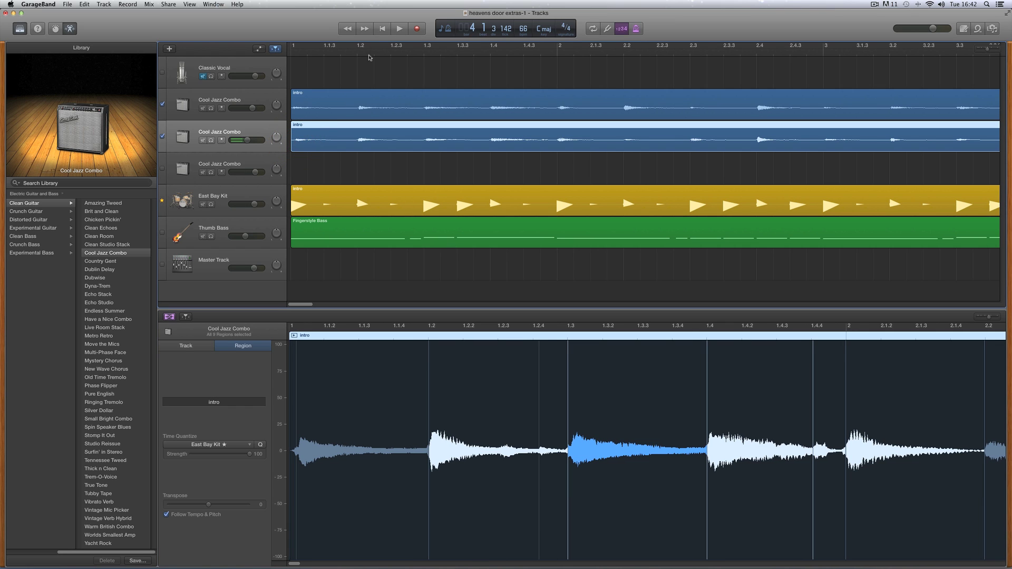
left_click(379, 29)
left_click(399, 28)
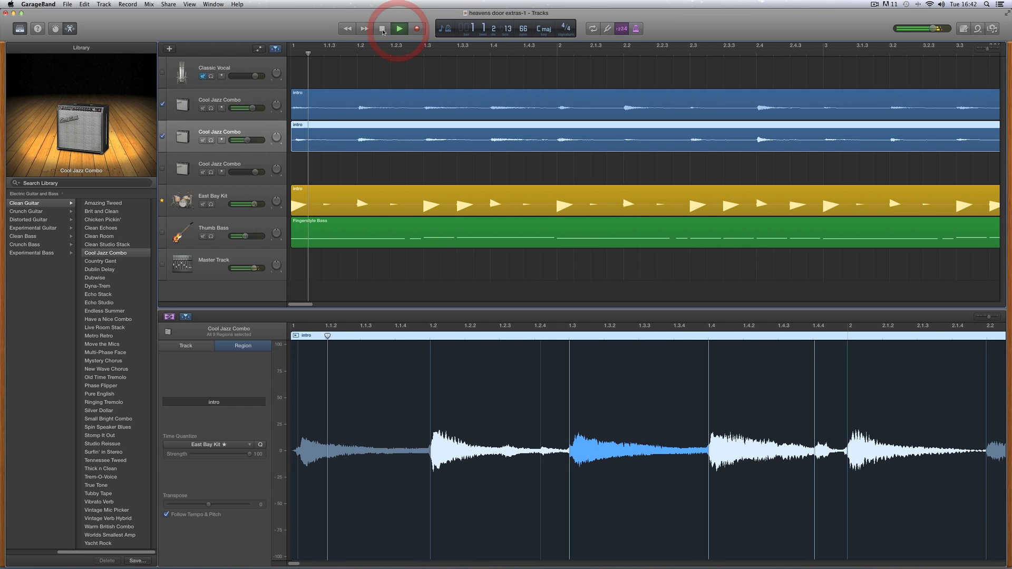
left_click(383, 29)
left_click(383, 30)
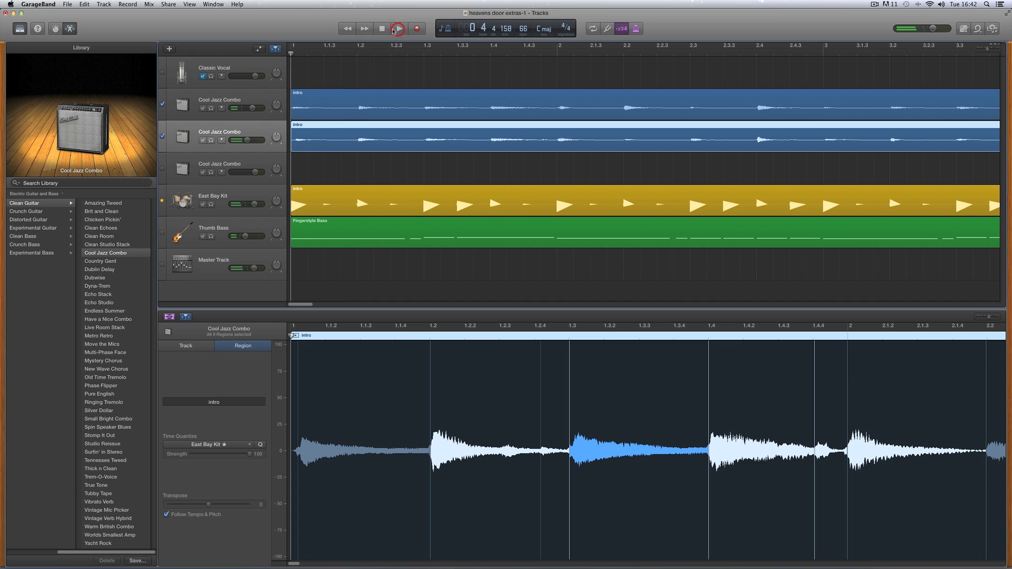
Compare the opening audio of the first and second guitar tracks in the editor, ending on the second guitar
left_click(383, 29)
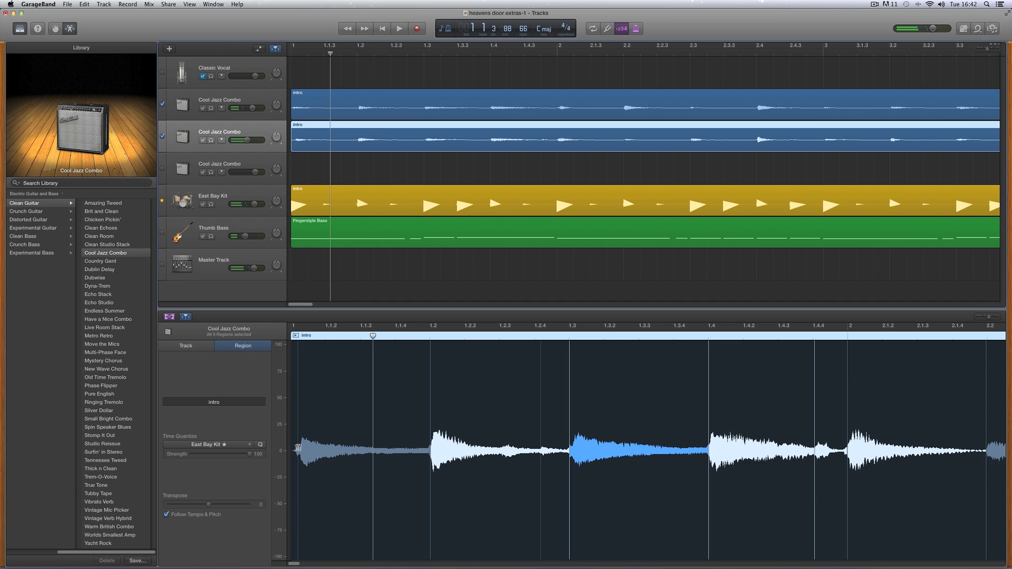
left_click_drag(989, 319, 991, 316)
left_click(268, 126)
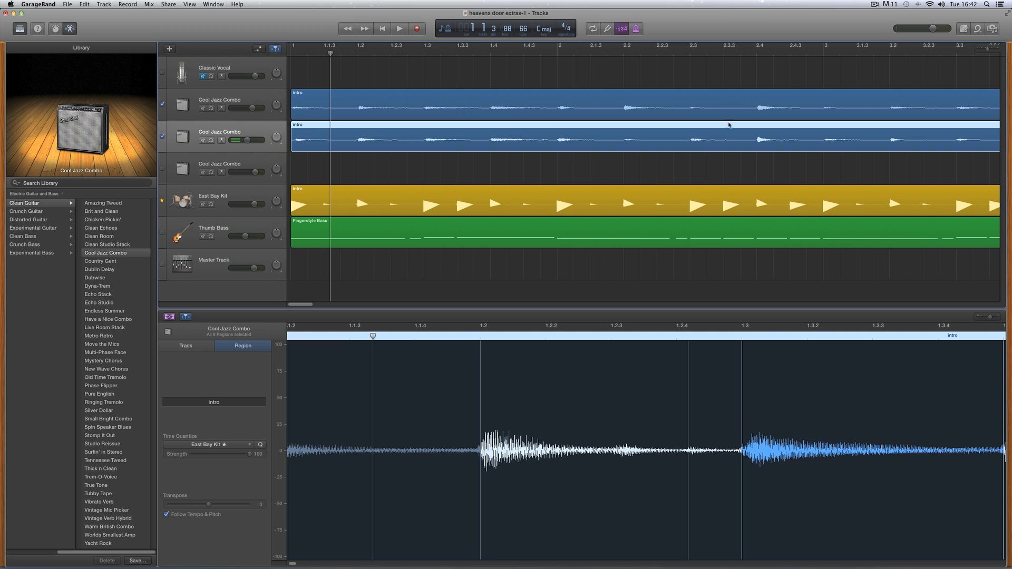
left_click_drag(983, 52, 979, 50)
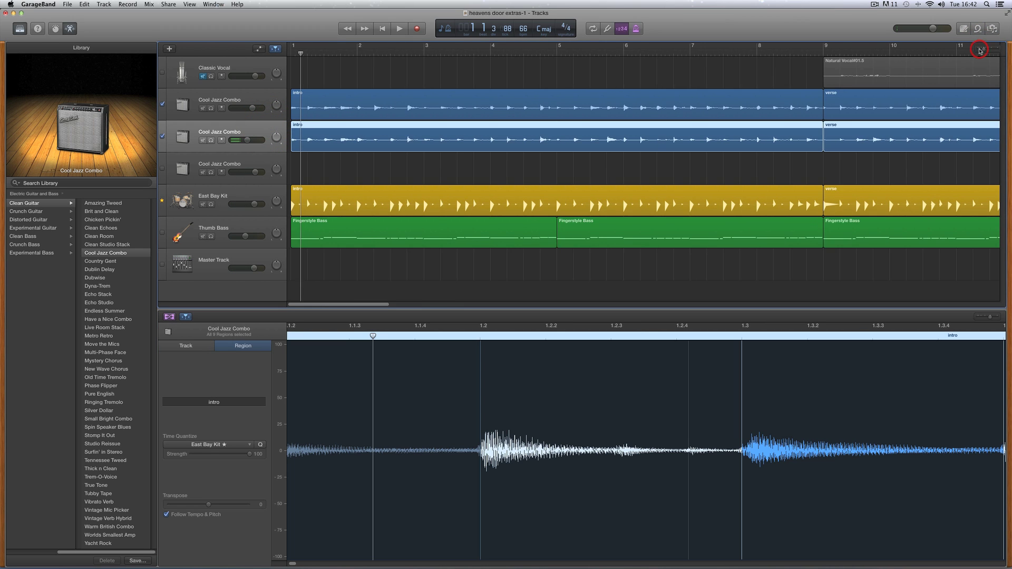
left_click(261, 106)
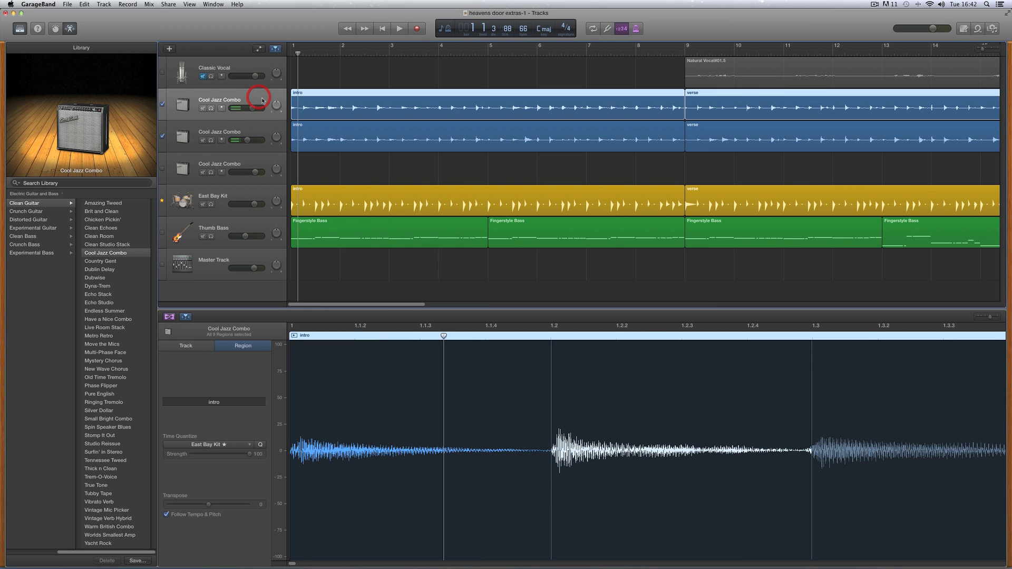
left_click(259, 130)
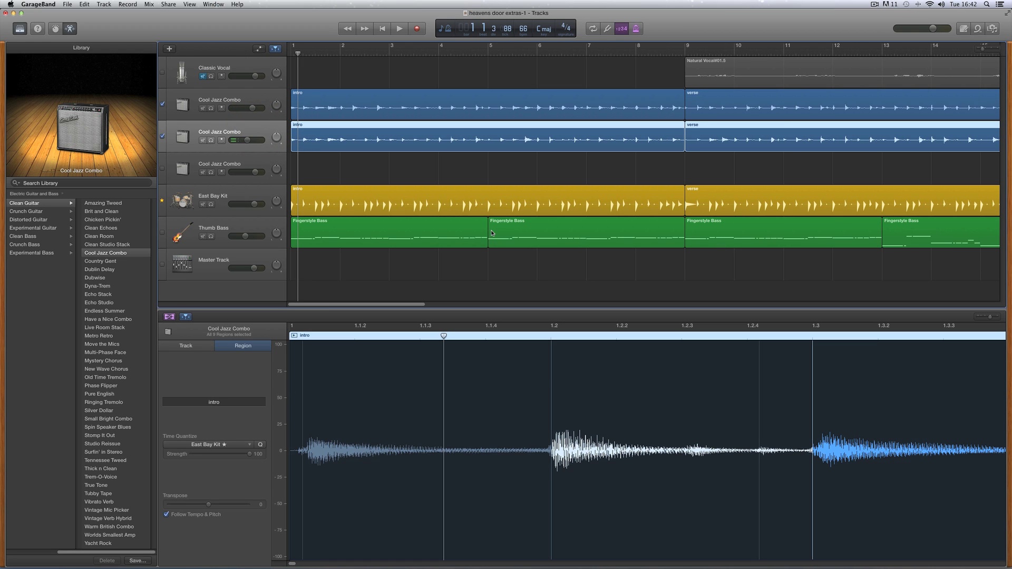
key("e")
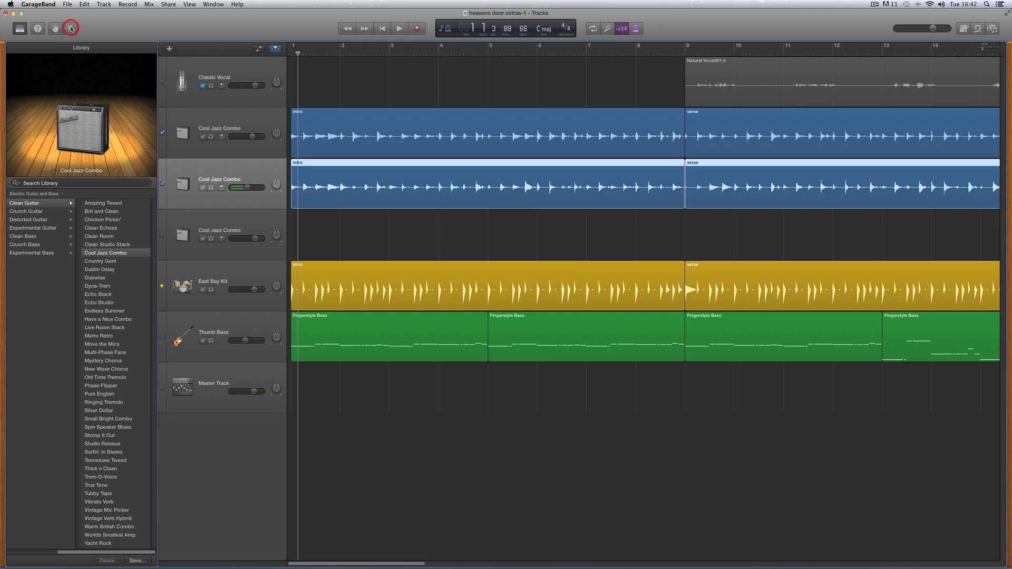
key("e")
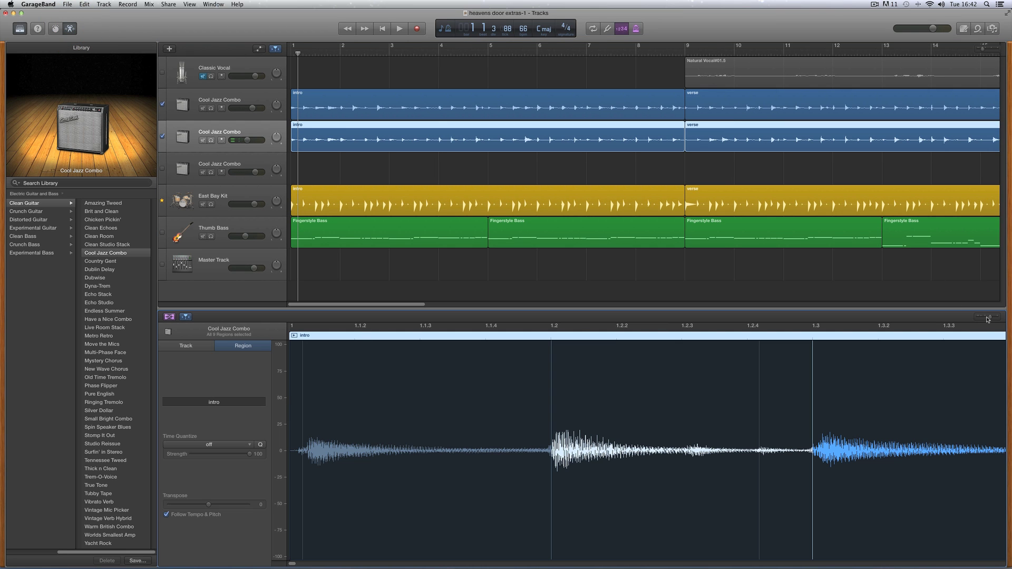
Set flex markers on the second guitar's first note and at 1.2, and return the playhead to the beginning
left_click_drag(984, 48, 988, 49)
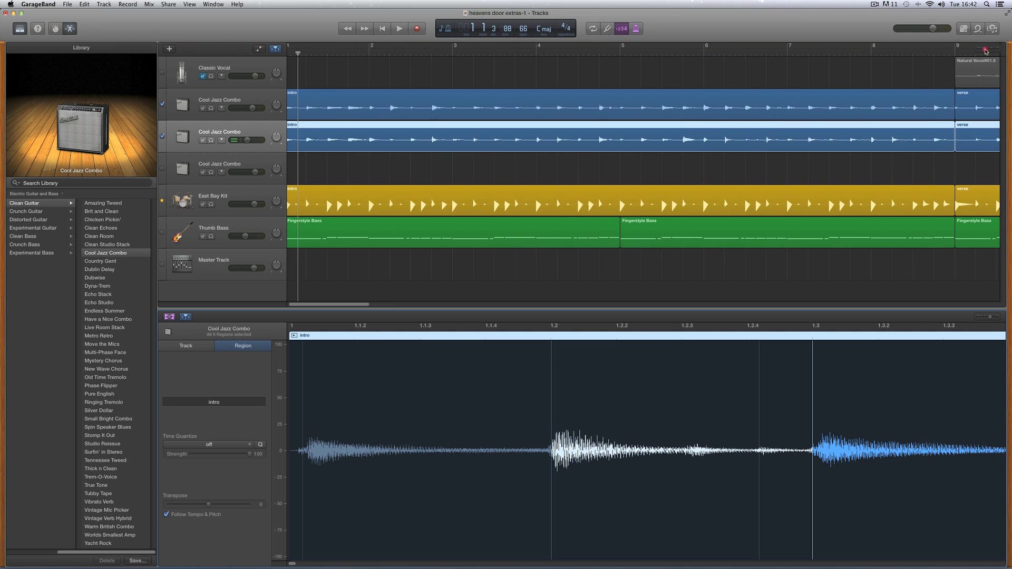
left_click_drag(302, 305, 298, 305)
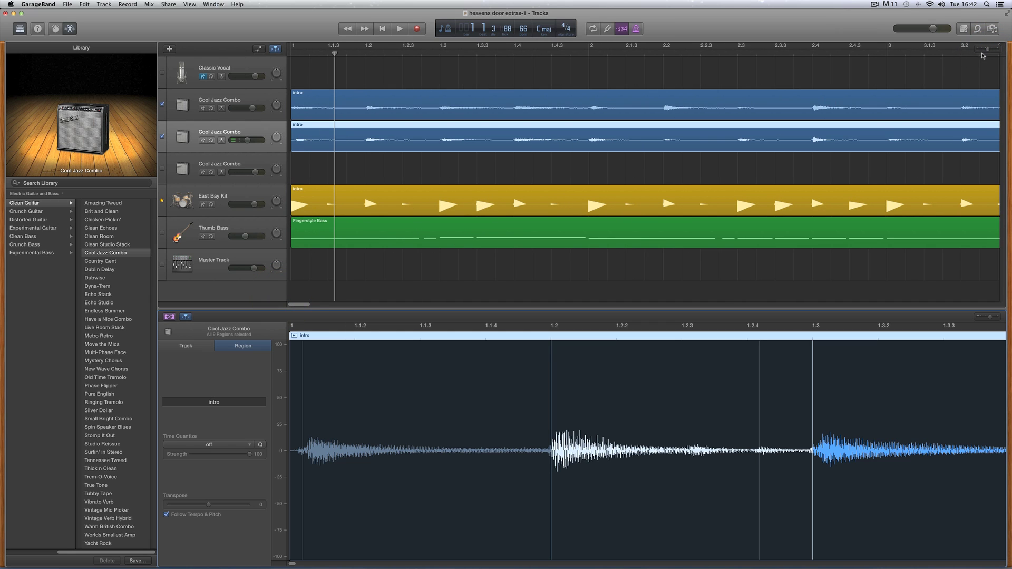
left_click_drag(988, 49, 989, 48)
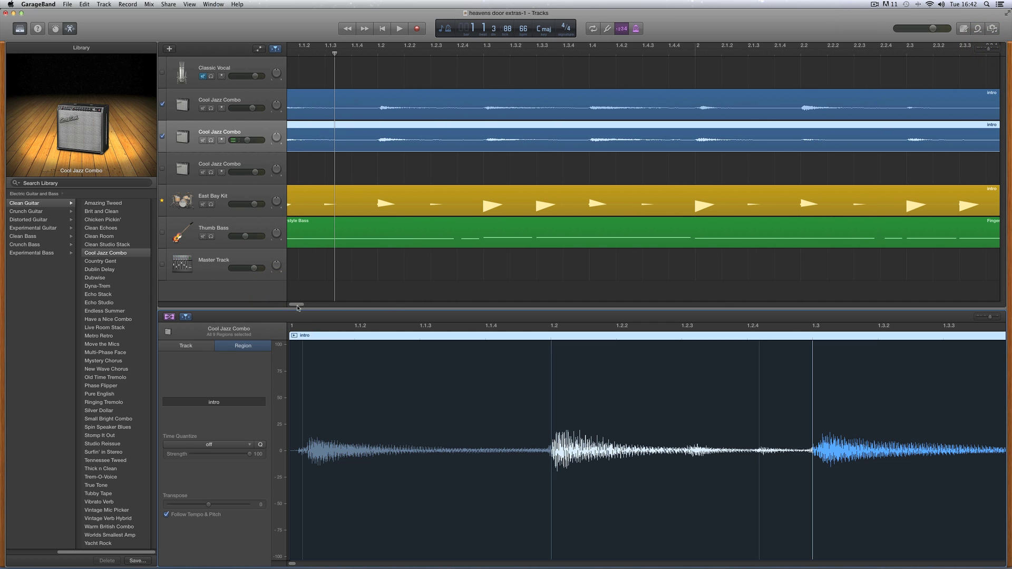
left_click_drag(293, 305, 289, 306)
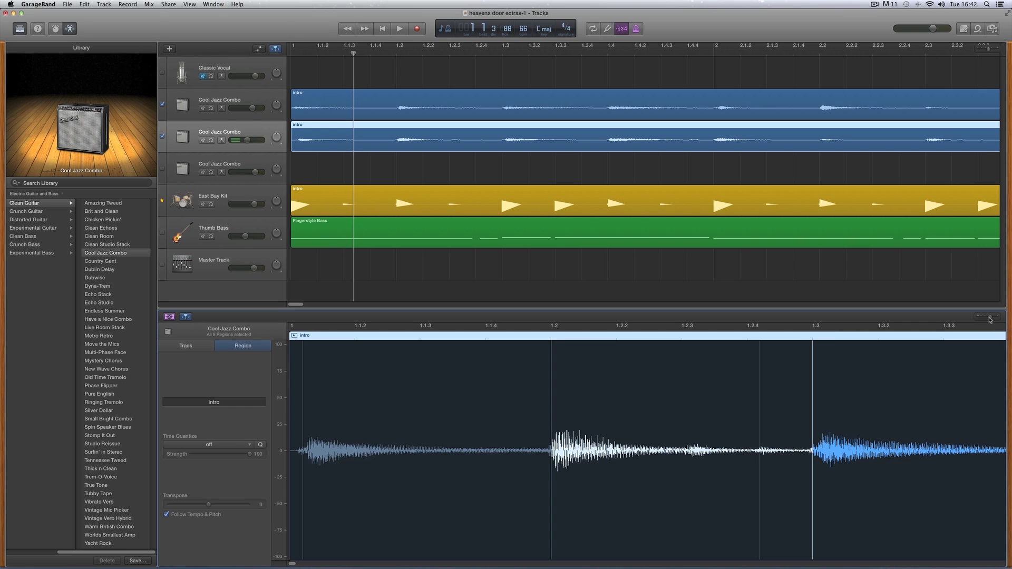
left_click_drag(990, 318, 994, 318)
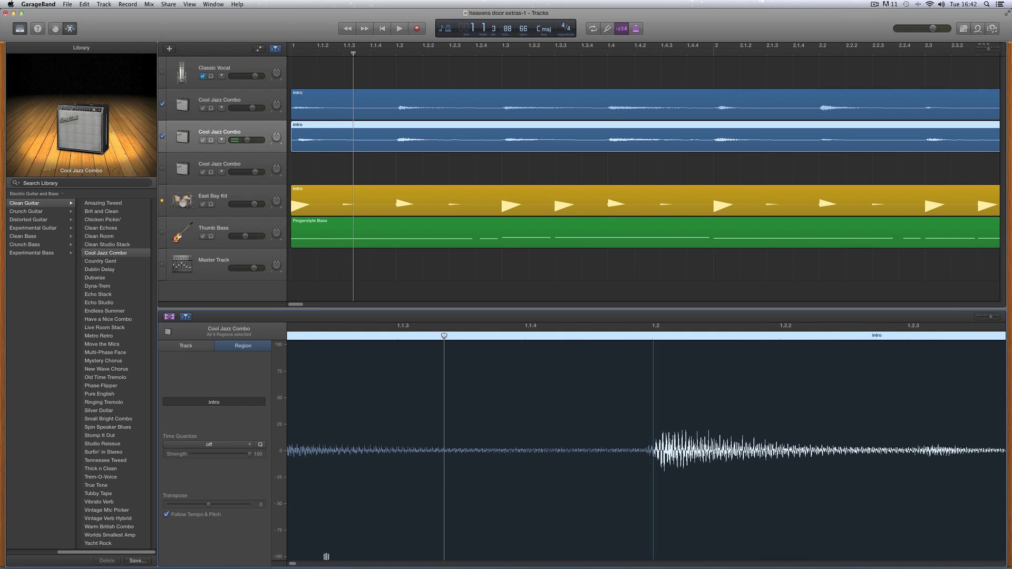
left_click_drag(295, 564, 292, 565)
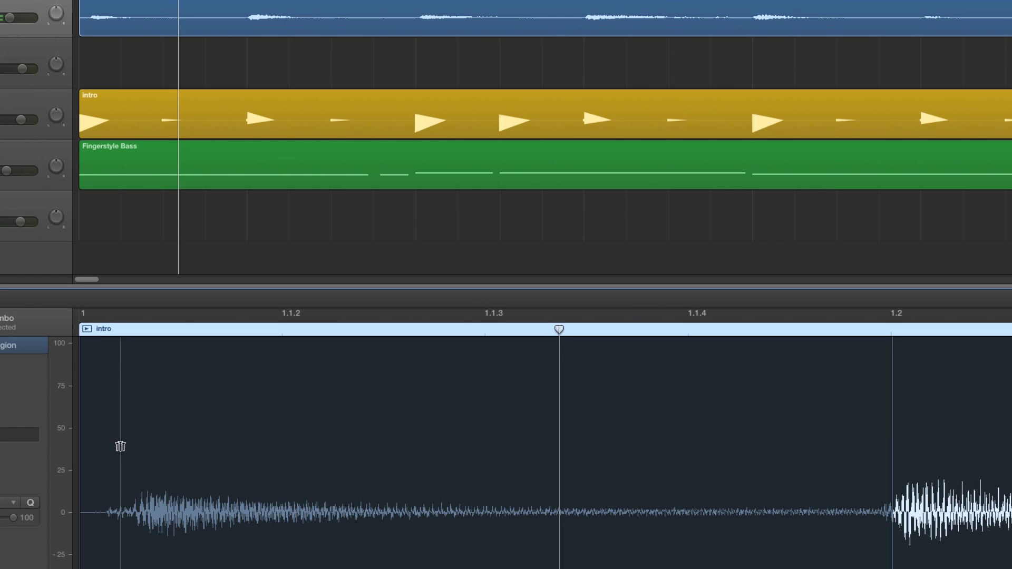
left_click(892, 382)
left_click(122, 355)
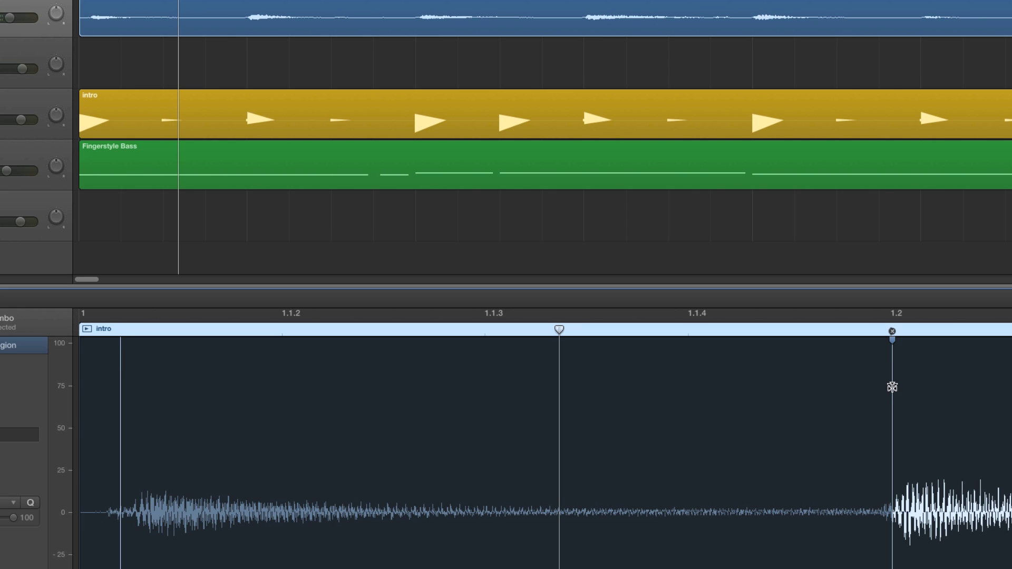
key("super+Left")
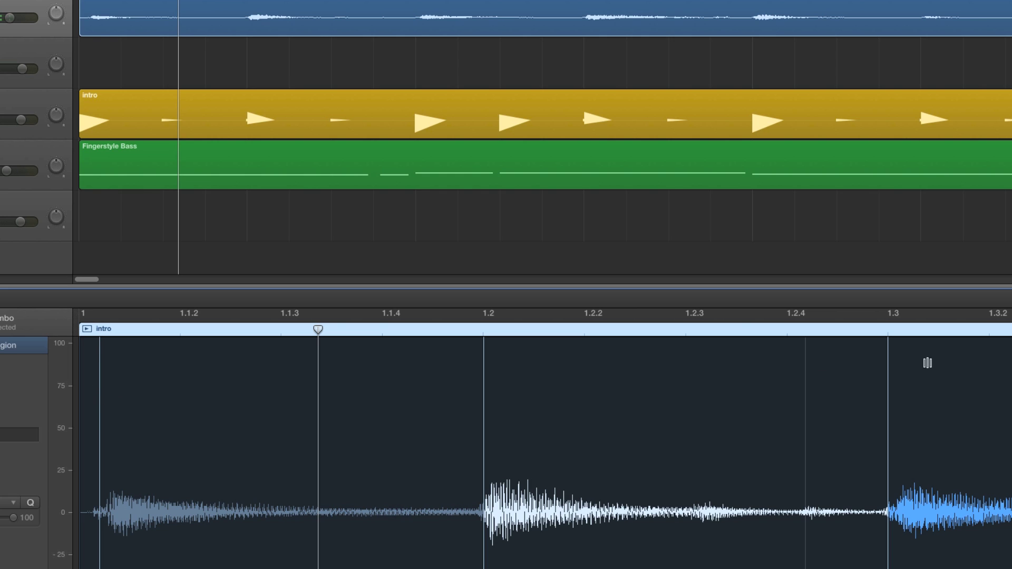
key("super+Right")
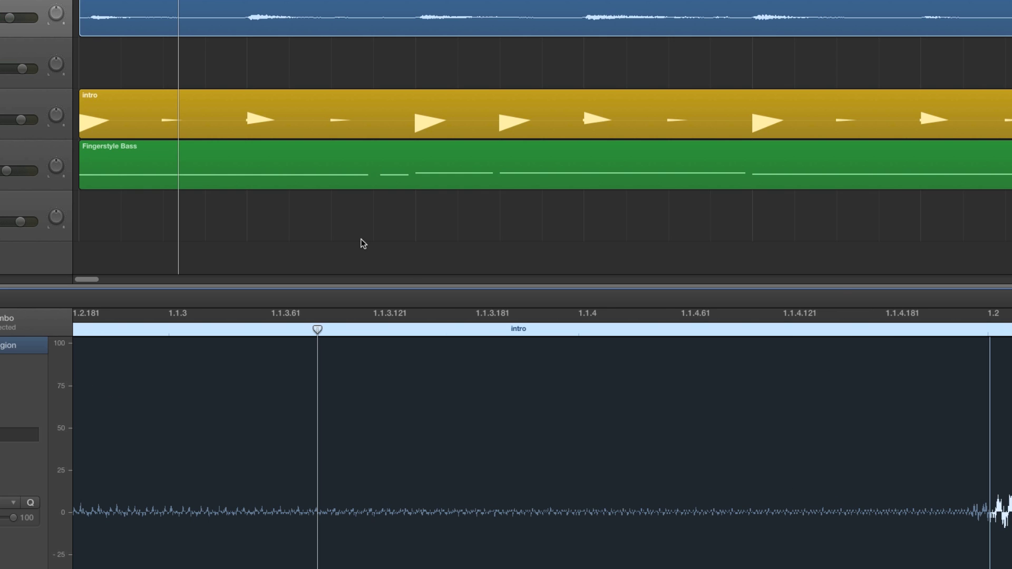
key("Return")
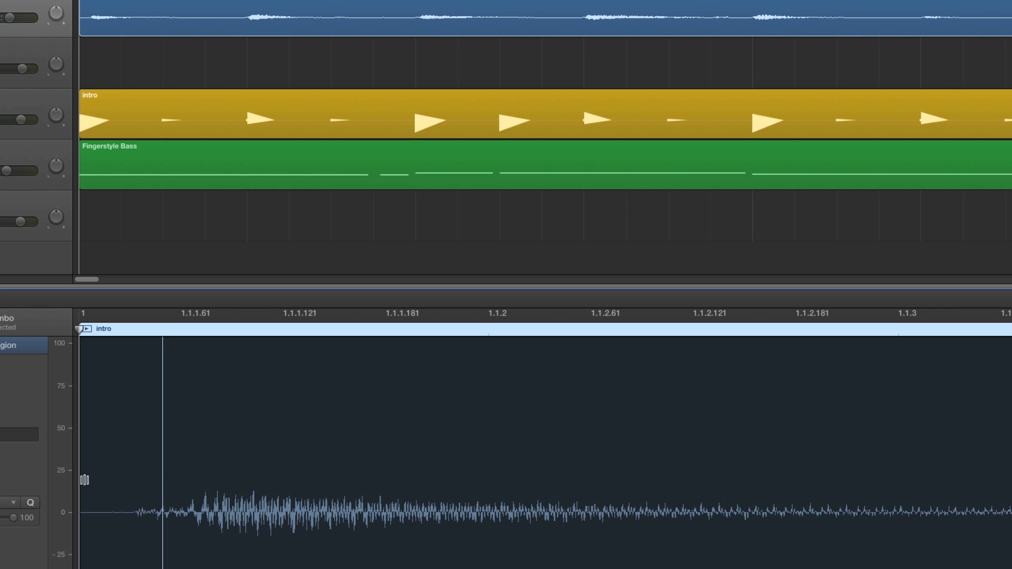
Try to shift the second guitar's first-note flex marker slightly later and then back near the start of bar 1, cancelling the high-speed section
mouse_move(162, 477)
mouse_move(162, 477)
left_mouse_down()
mouse_move(151, 476)
mouse_move(171, 477)
left_mouse_up()
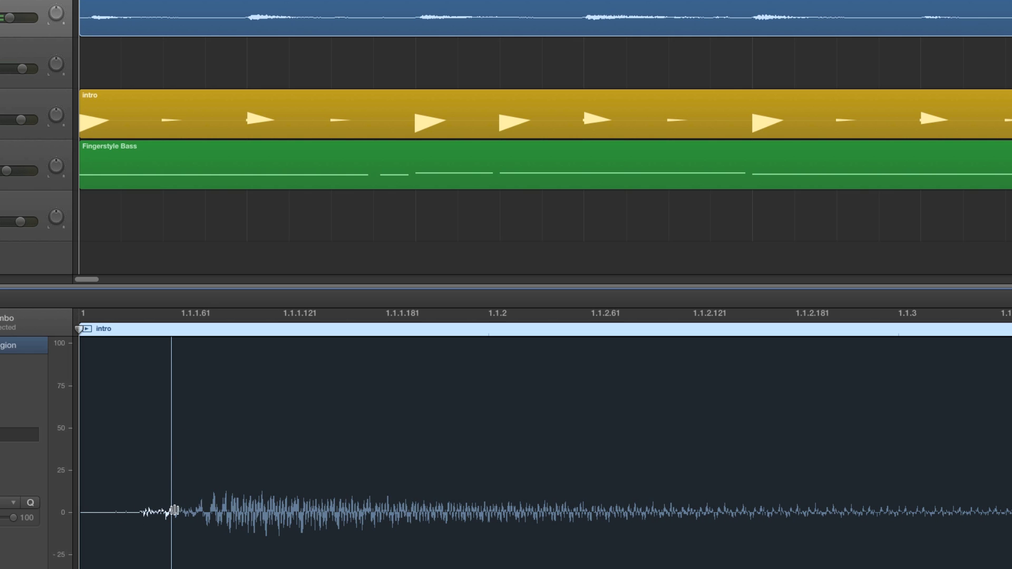
left_click(99, 504)
key("super+z")
mouse_move(169, 458)
left_click_drag(171, 459, 87, 459)
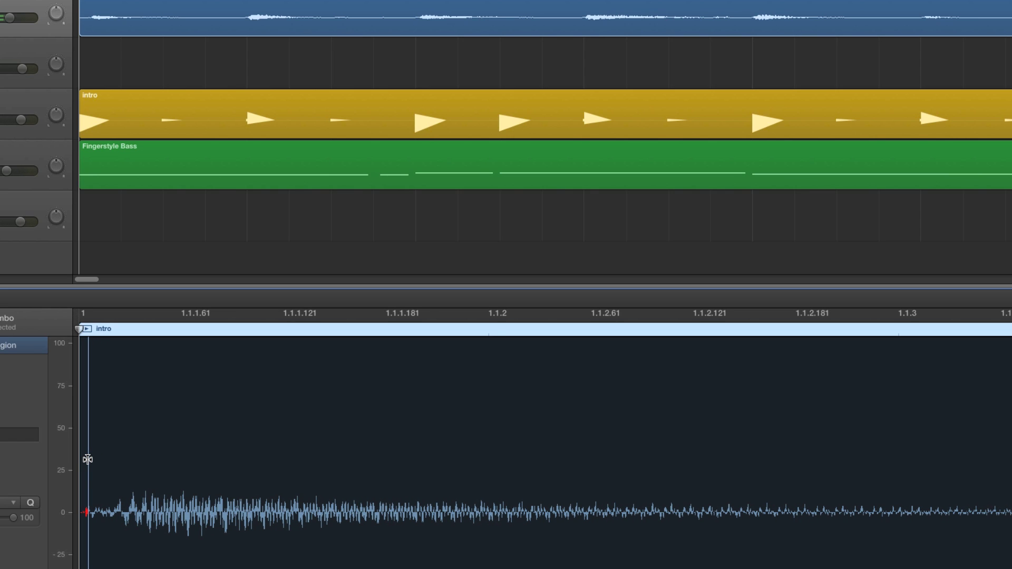
left_click_drag(88, 459, 88, 458)
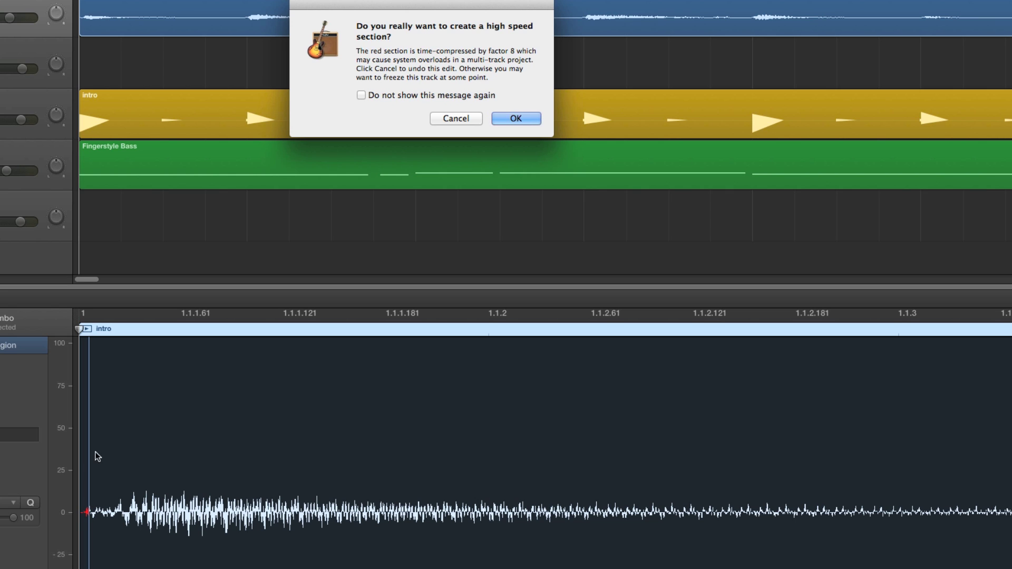
left_click(463, 118)
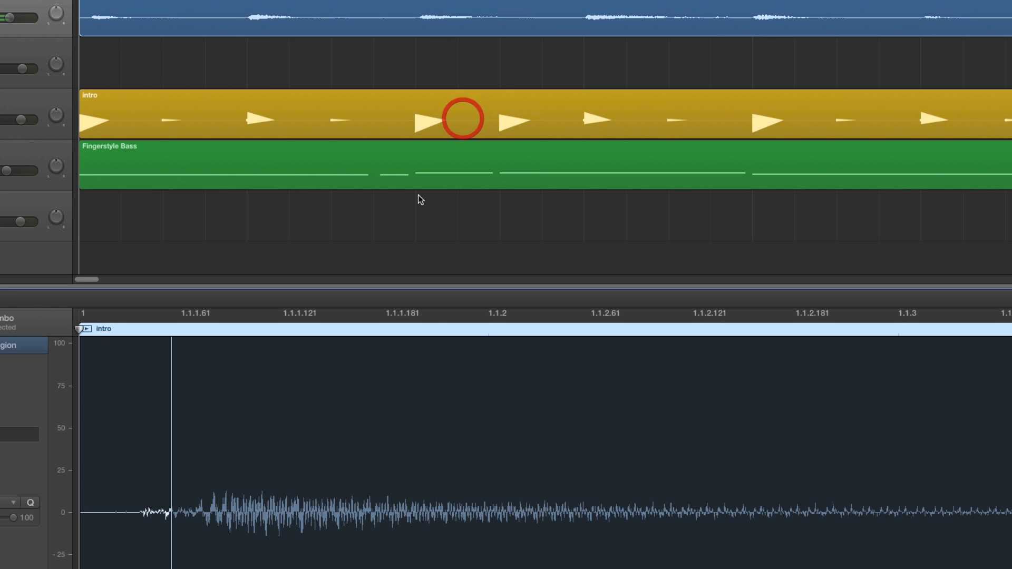
Pull the second guitar's first-note flex marker to the start of bar 1, accepting the high-speed section, and audition the opening
left_click_drag(170, 416, 77, 417)
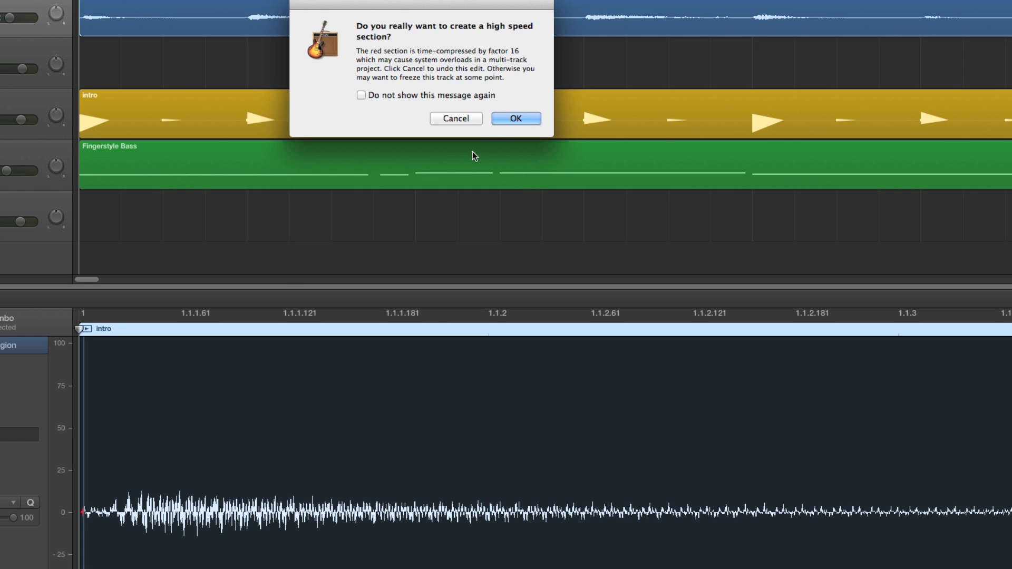
left_click(510, 118)
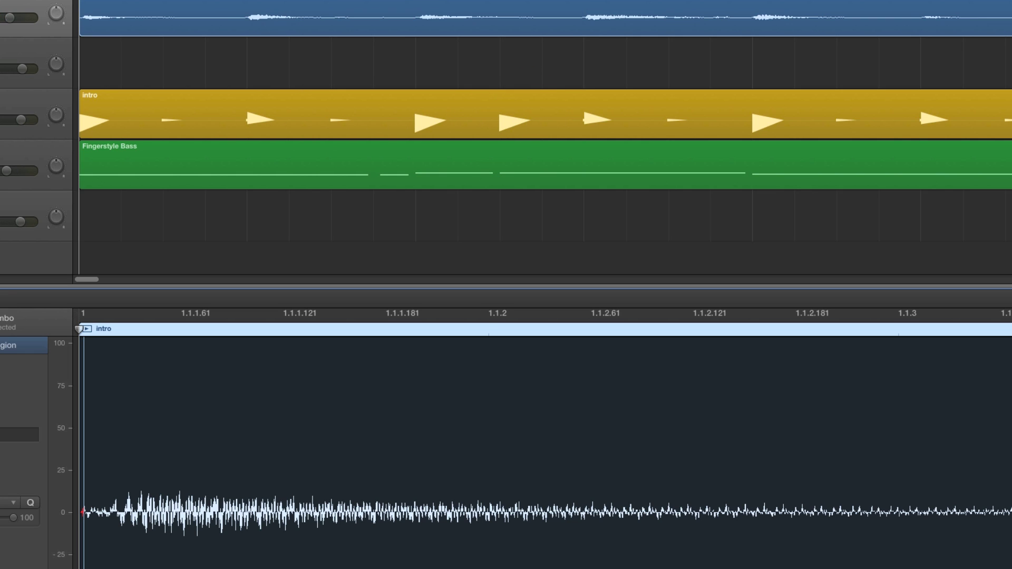
key("super+Left")
key("super+Left")
key("super+Left")
key("super+Left")
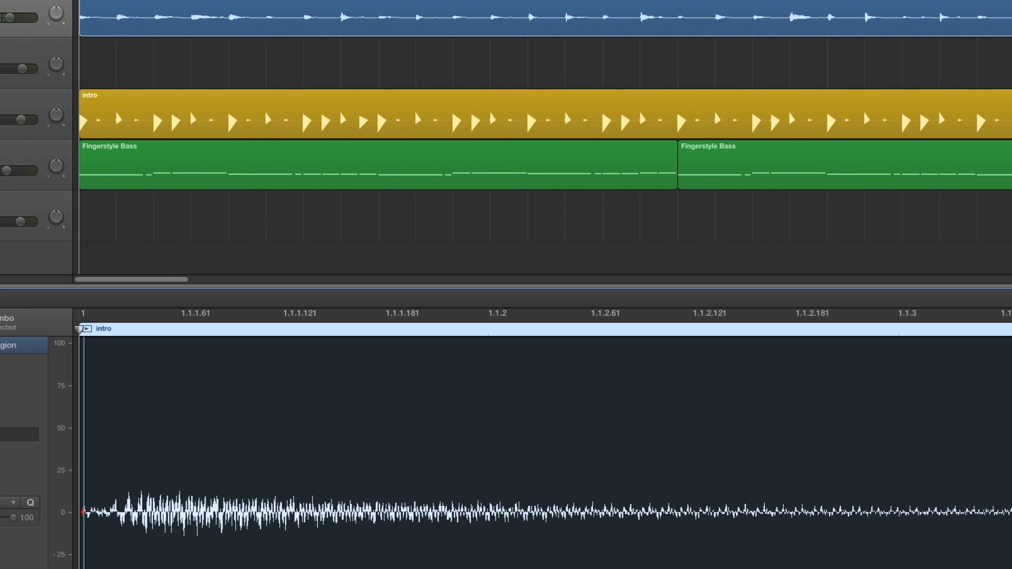
key("super+Left")
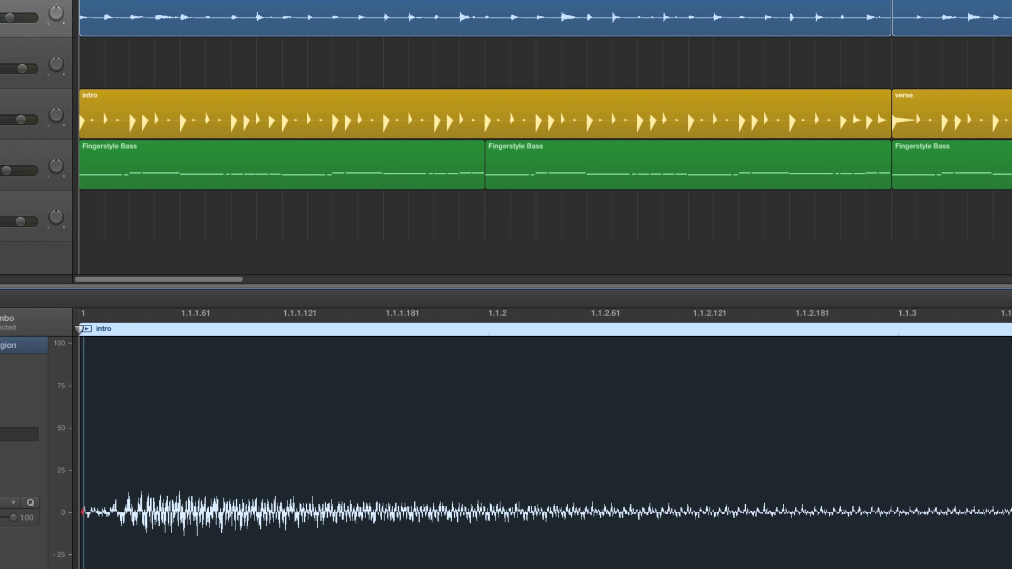
key("space")
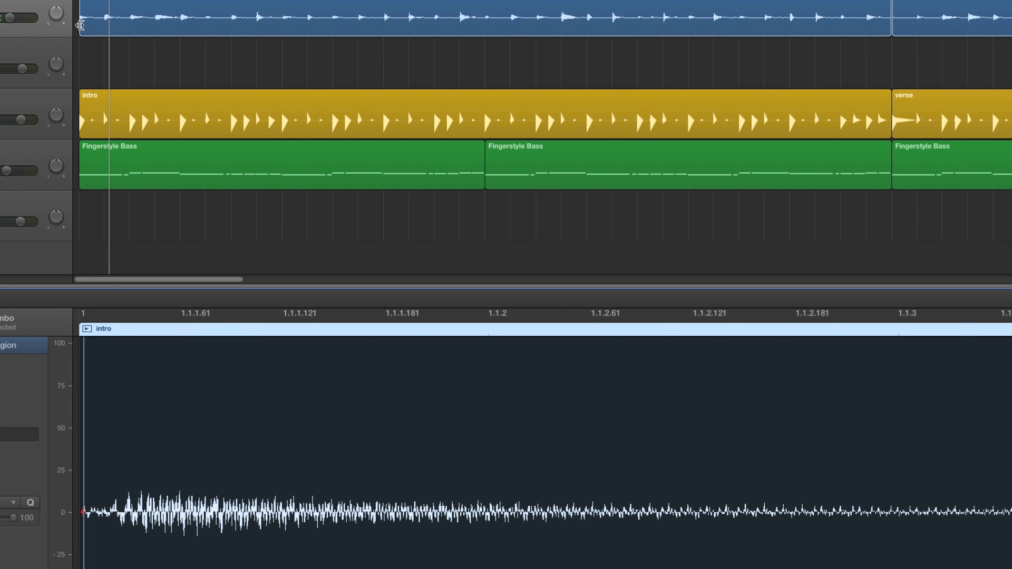
key("space")
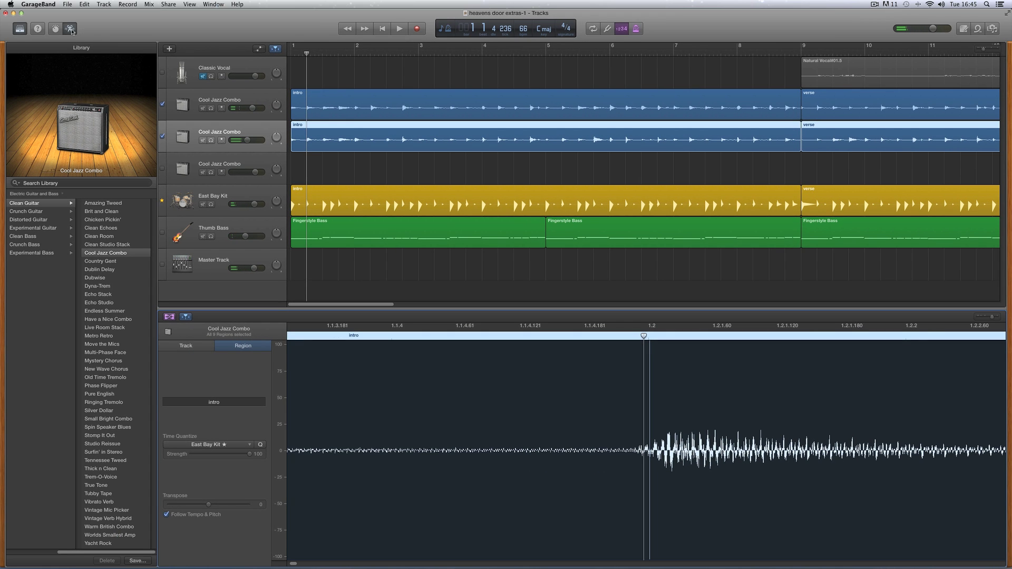
Close the audio editor and play the opening of the intro twice from the beginning, stopping after each pass
left_click(70, 28)
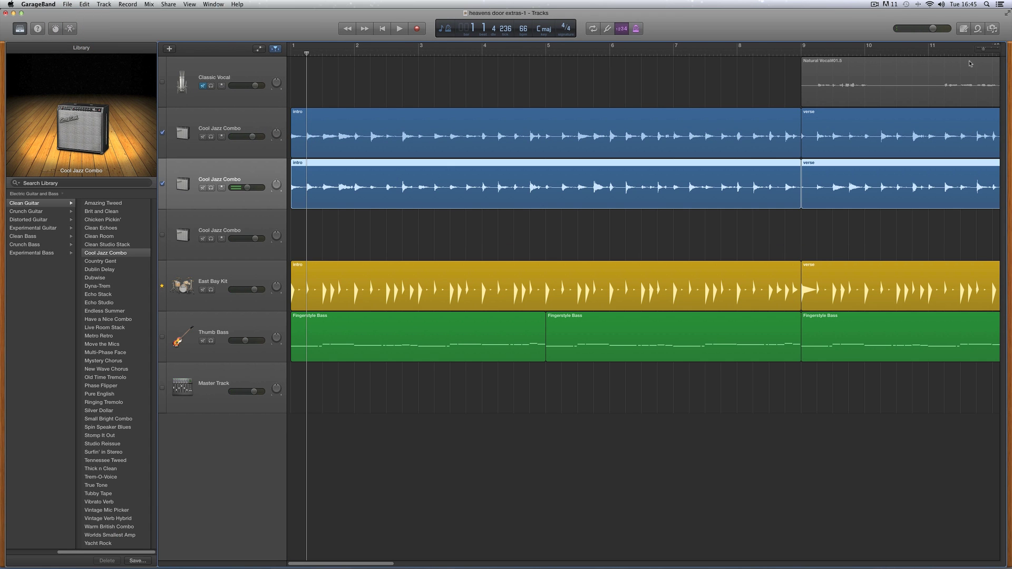
left_click_drag(982, 51, 991, 51)
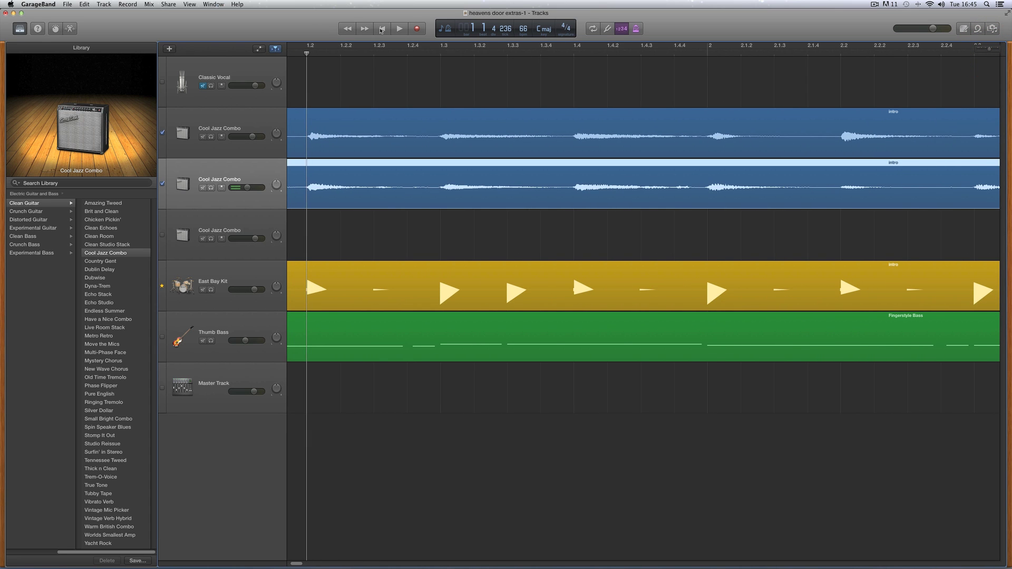
left_click(382, 29)
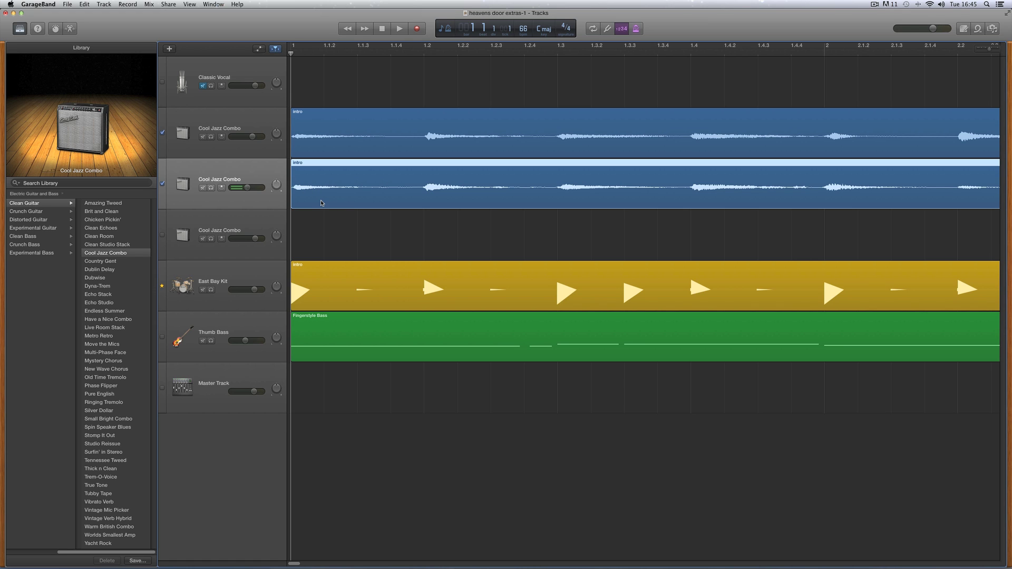
key("space")
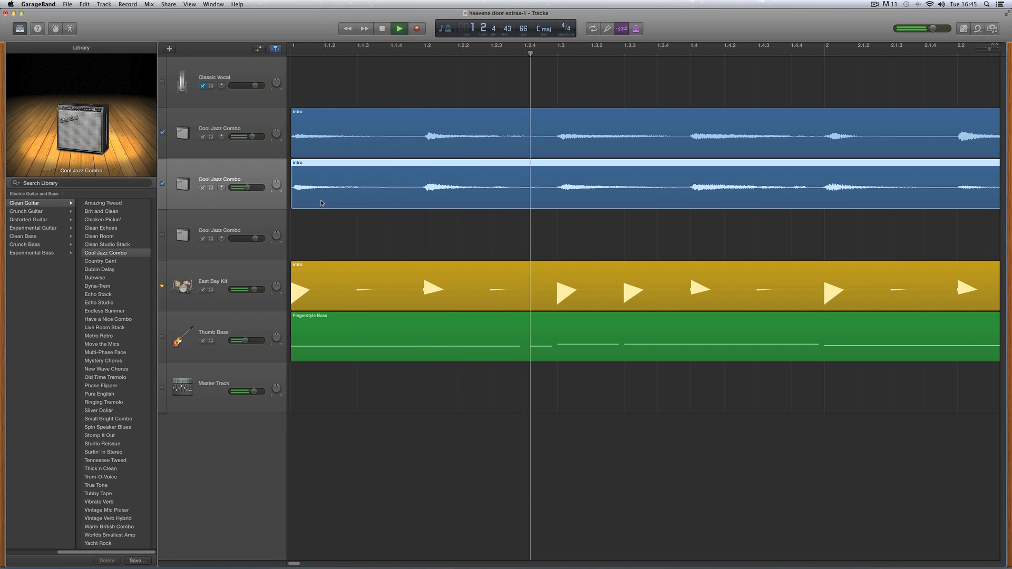
key("space")
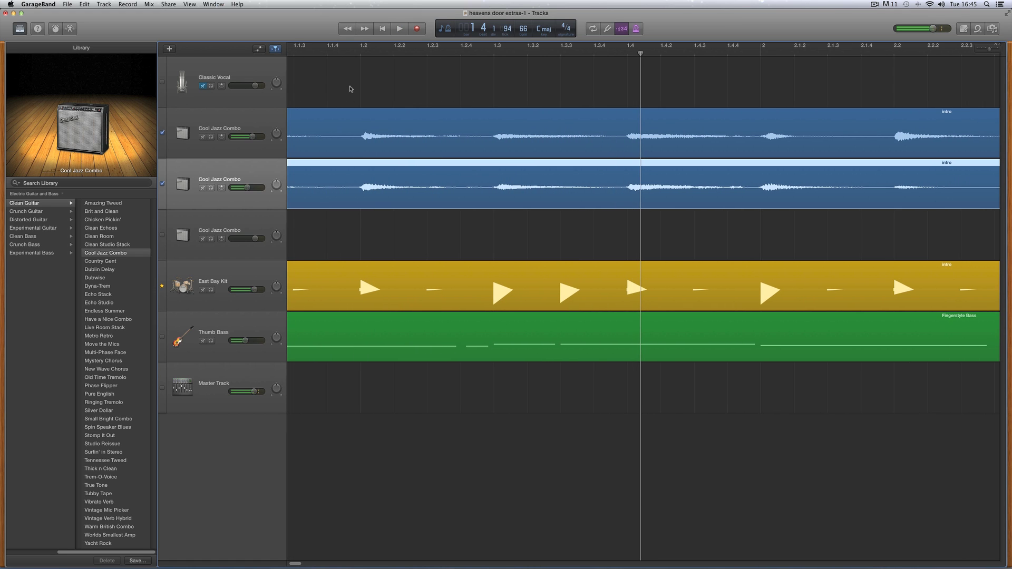
left_click(382, 29)
left_click(399, 30)
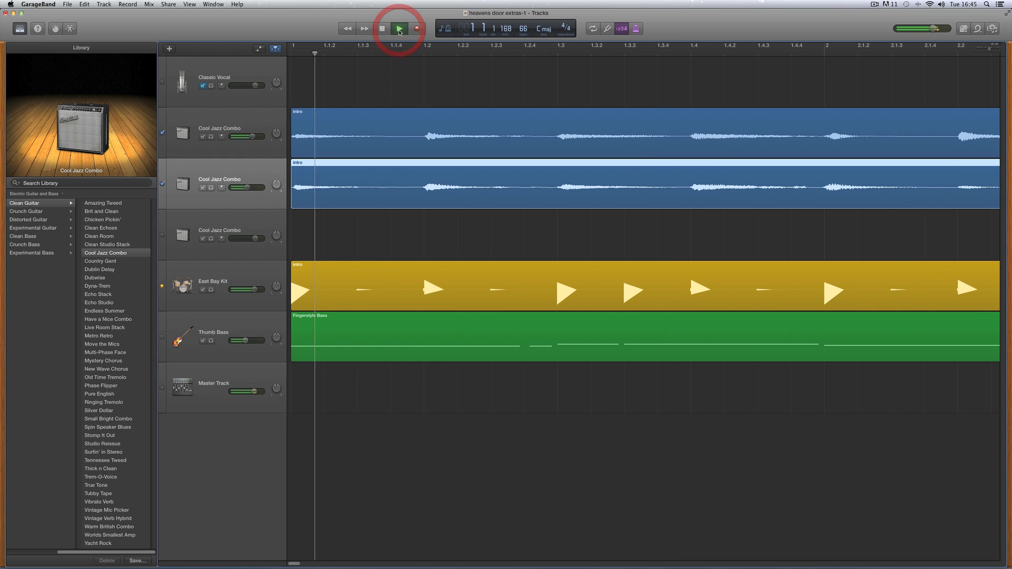
key("space")
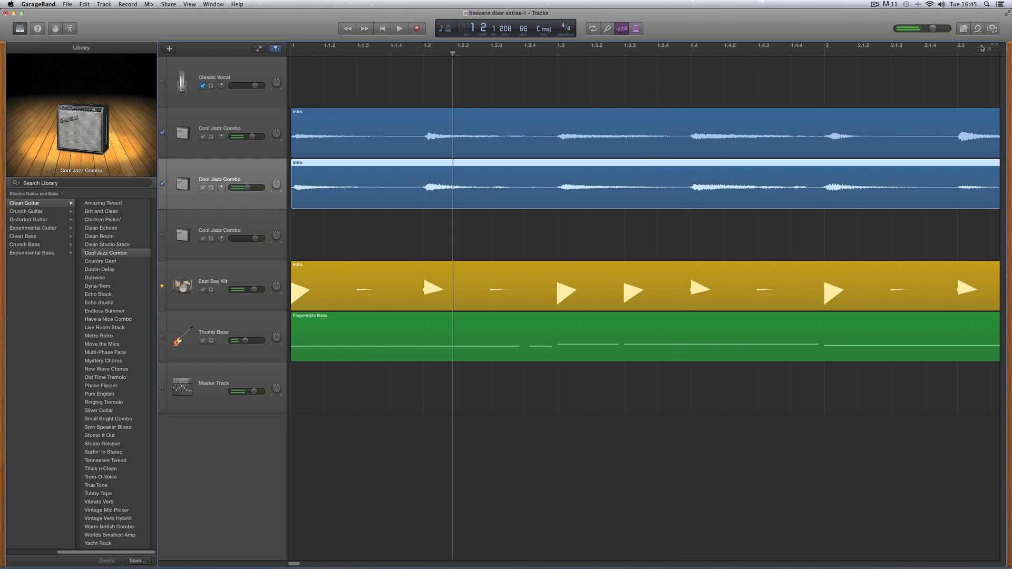
left_click_drag(989, 47, 981, 51)
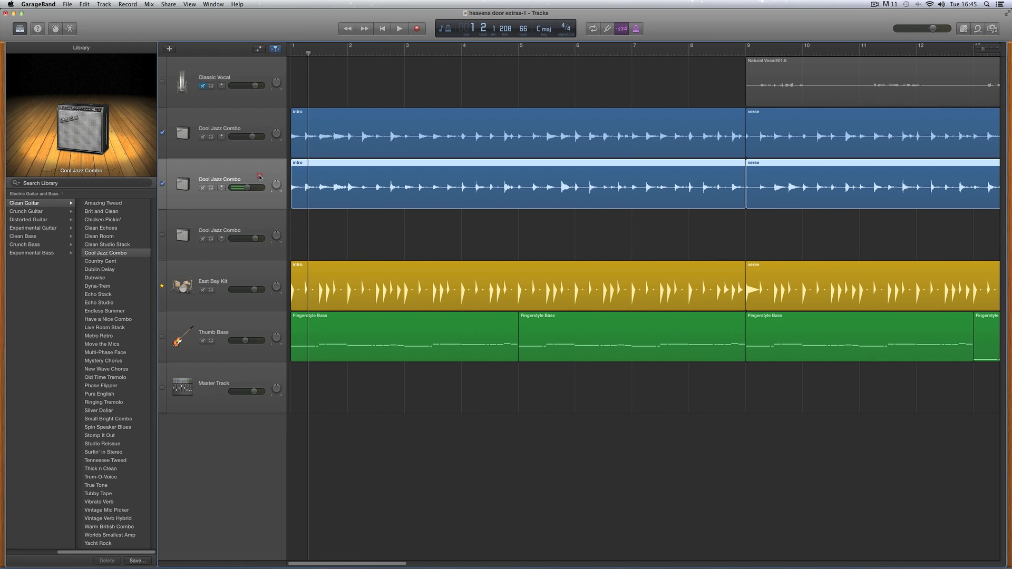
left_click(258, 127)
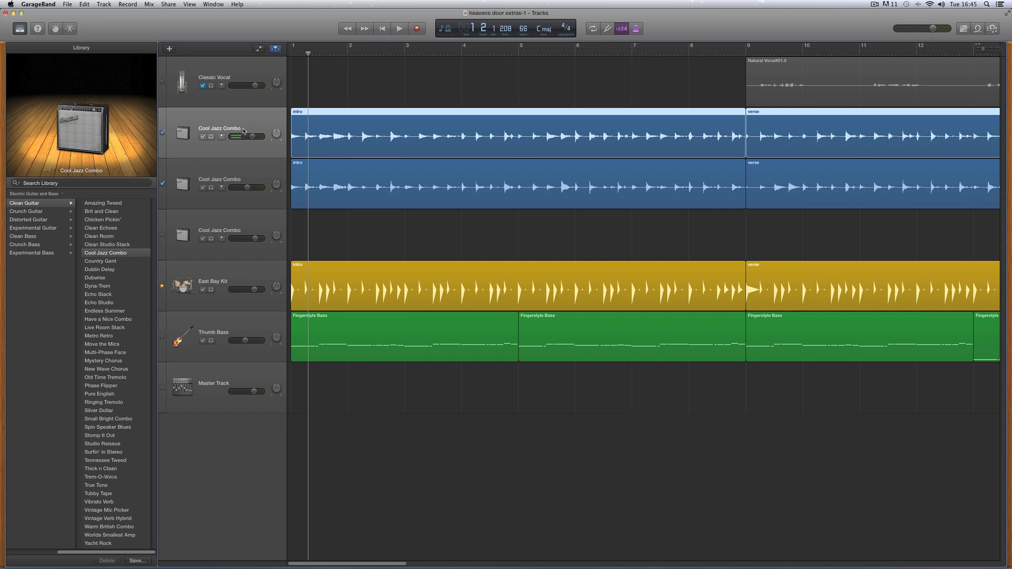
left_click(249, 169)
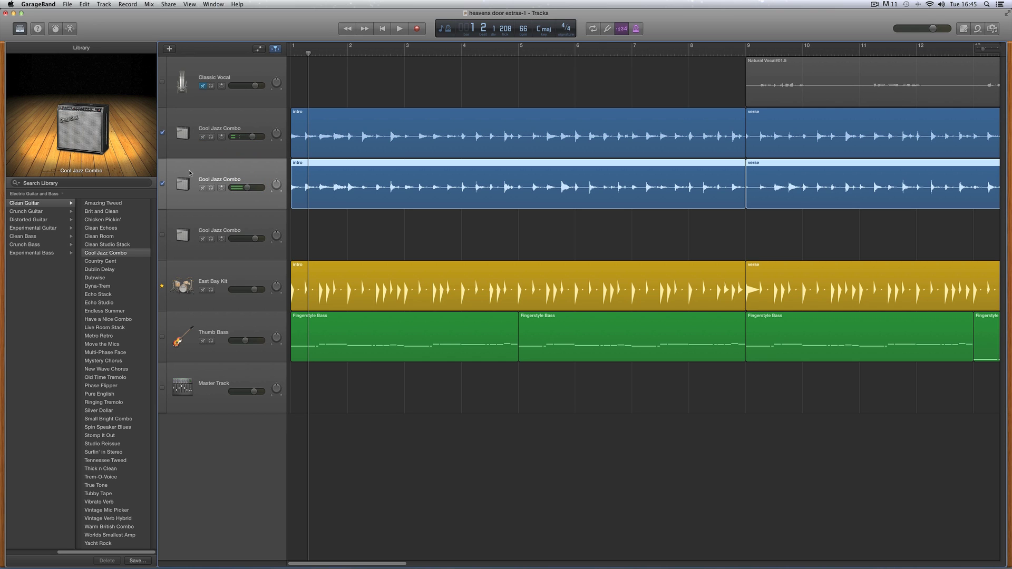
left_click(181, 125)
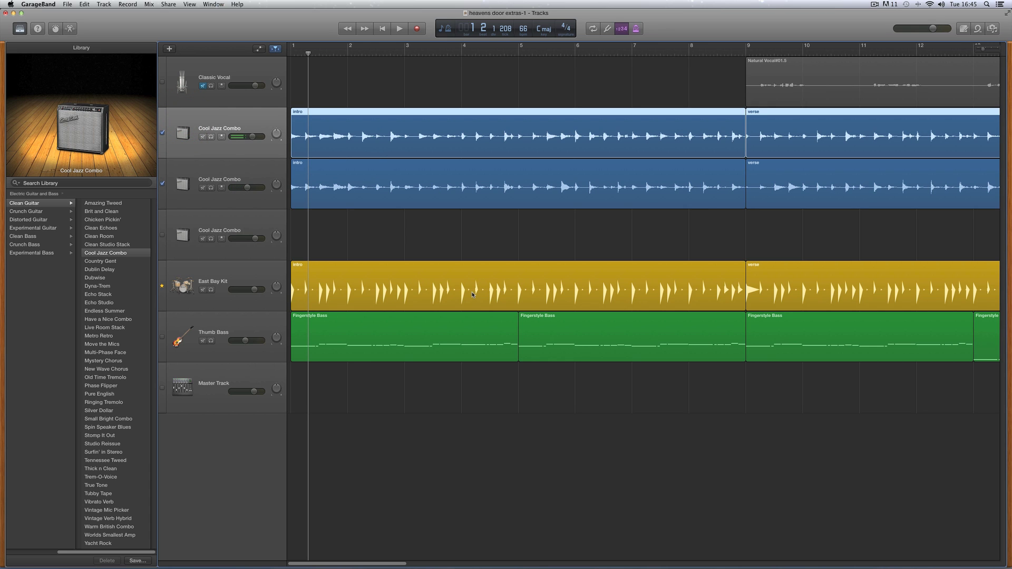
left_click(227, 276)
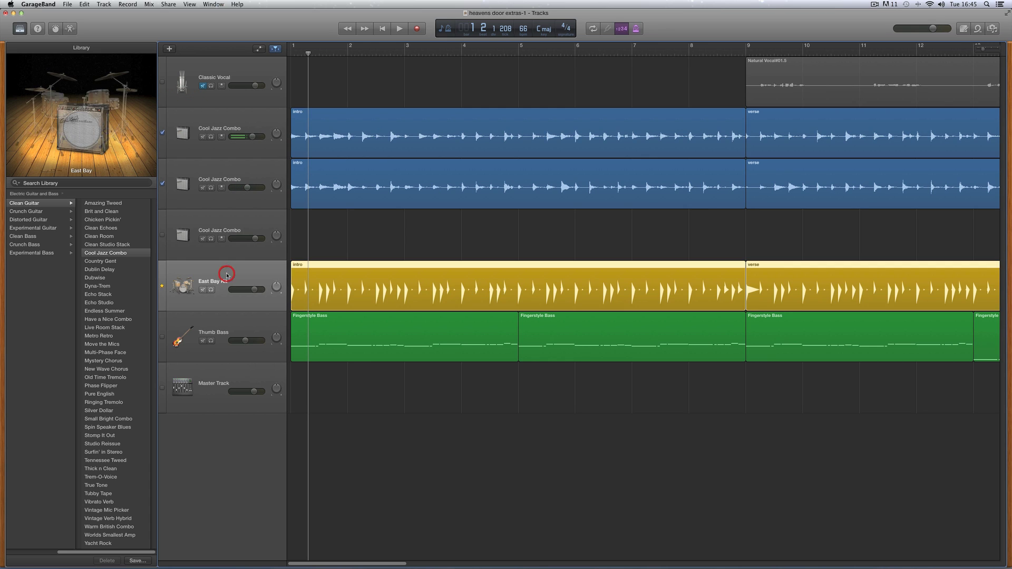
left_click(246, 132)
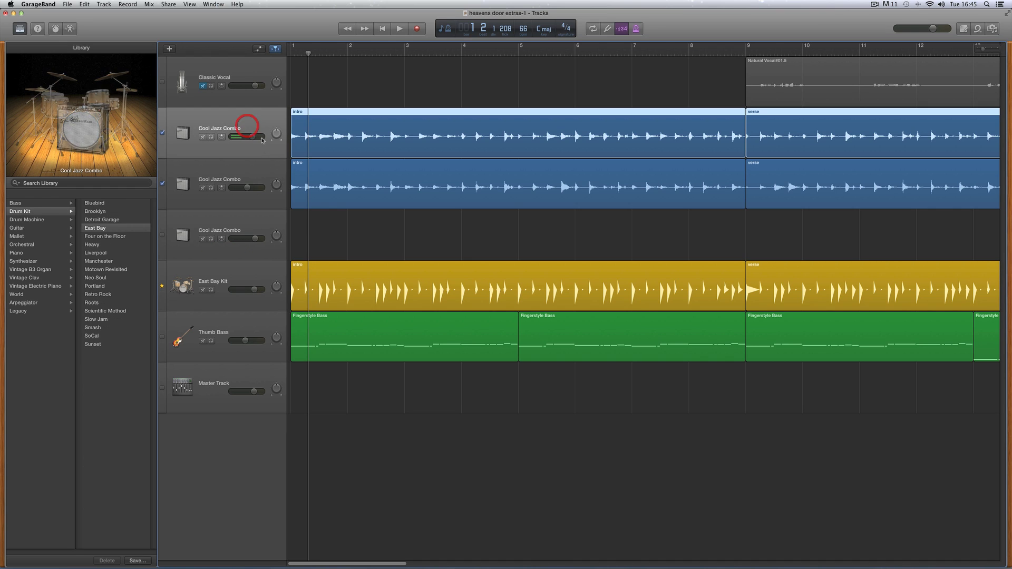
left_click(248, 163)
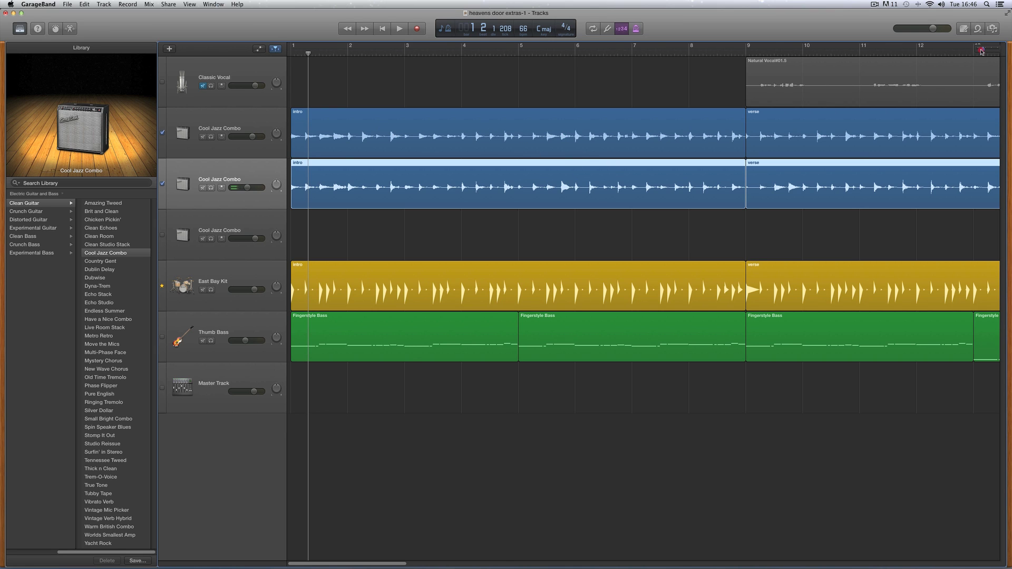
Play the song from the intro, continue listening from the second verse at bar 25, and stop playback
left_click_drag(981, 51, 975, 51)
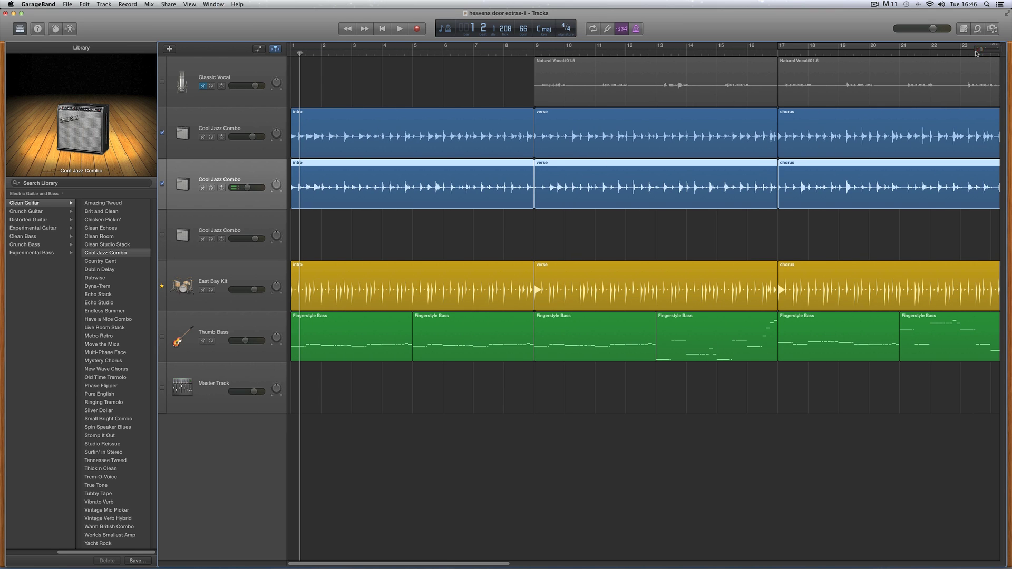
left_click(400, 29)
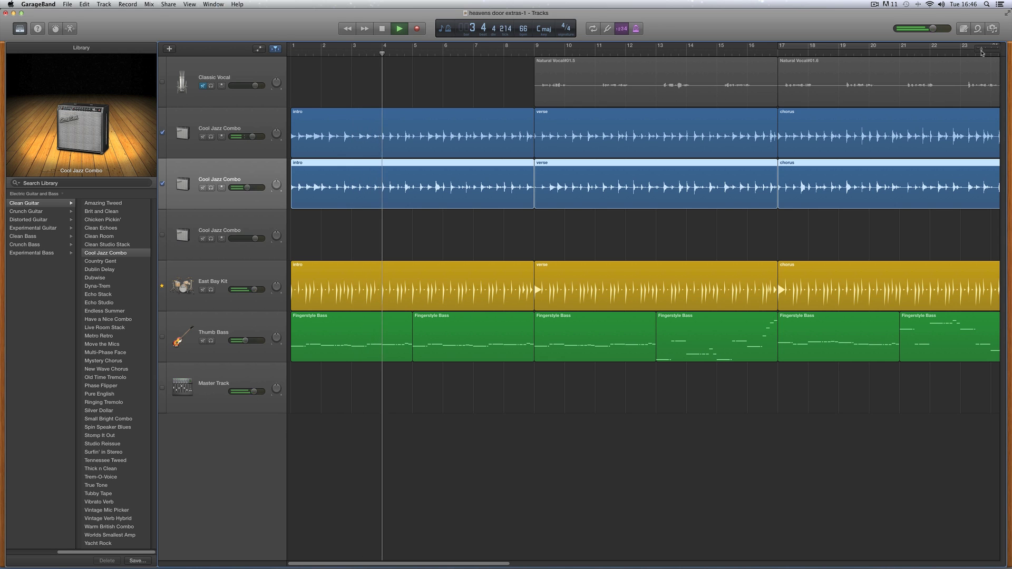
left_click_drag(982, 53, 976, 53)
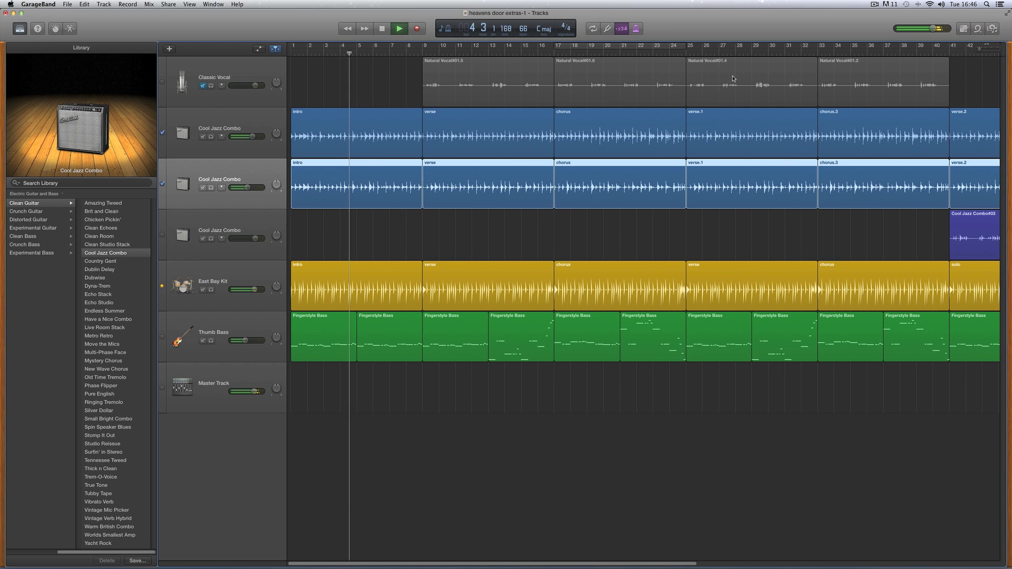
left_click(687, 53)
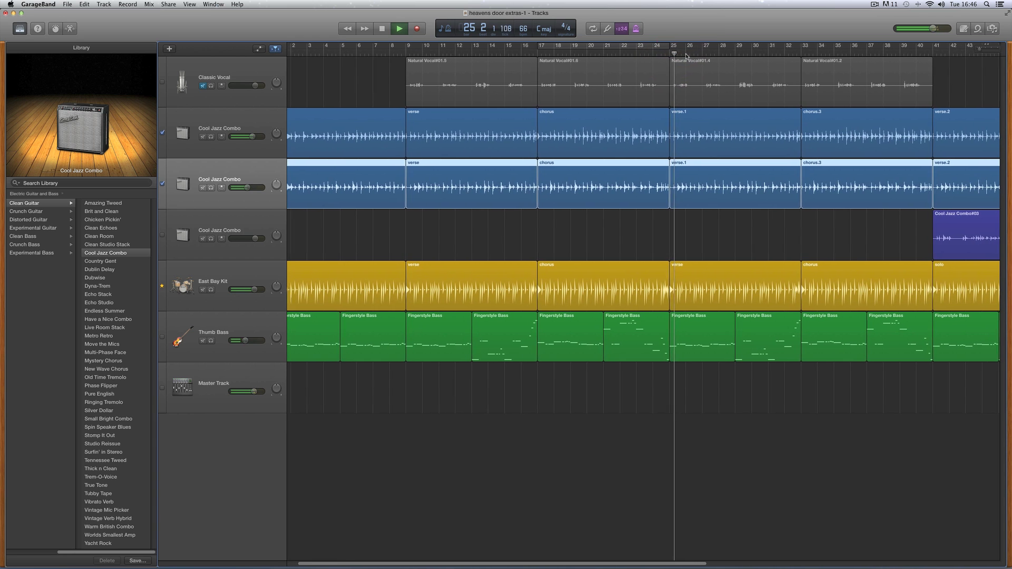
scroll(686, 55, "right", 2)
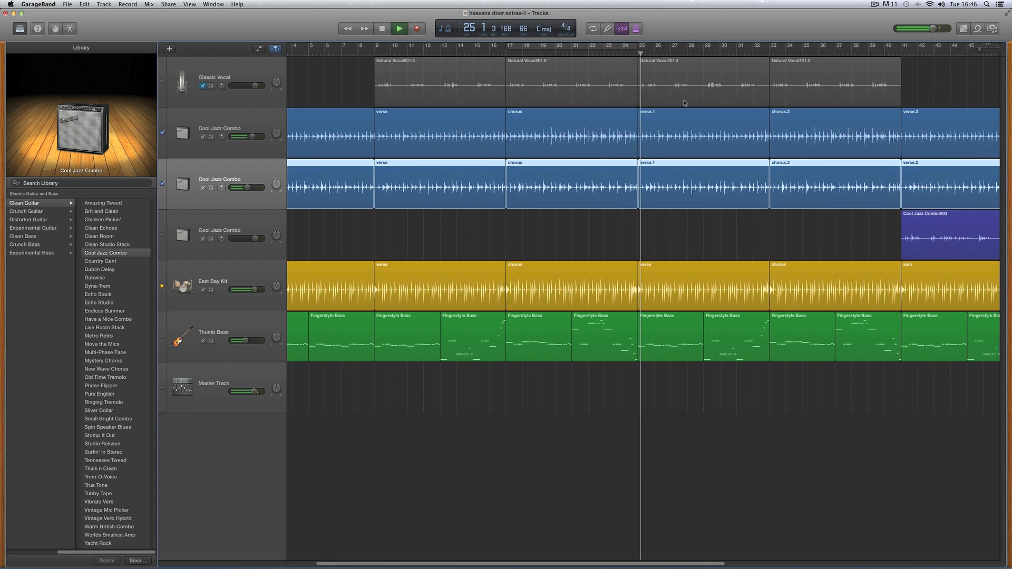
key("space")
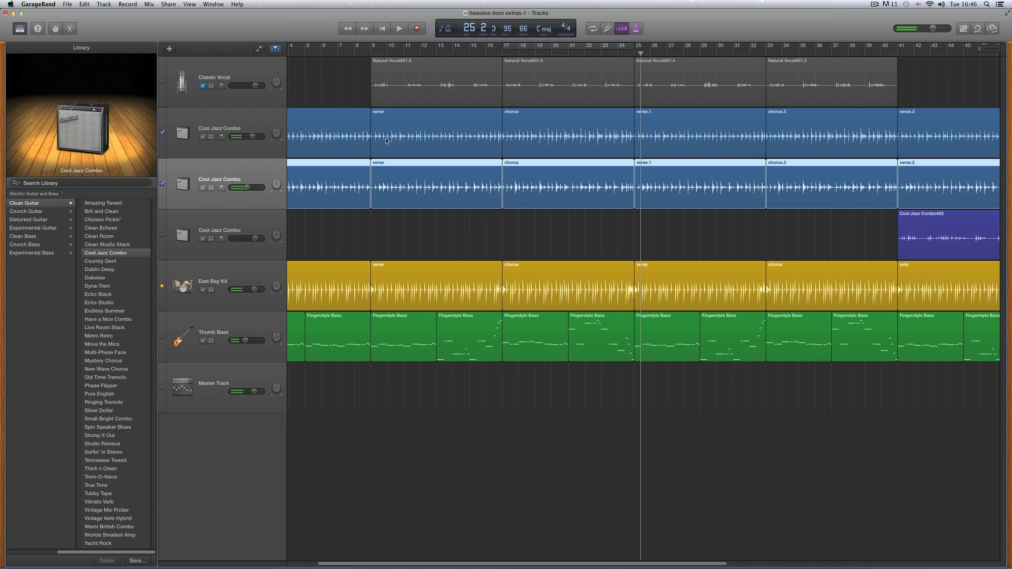
Select the first and then the second guitar track, and return the playhead to the beginning of the song
left_click(250, 130)
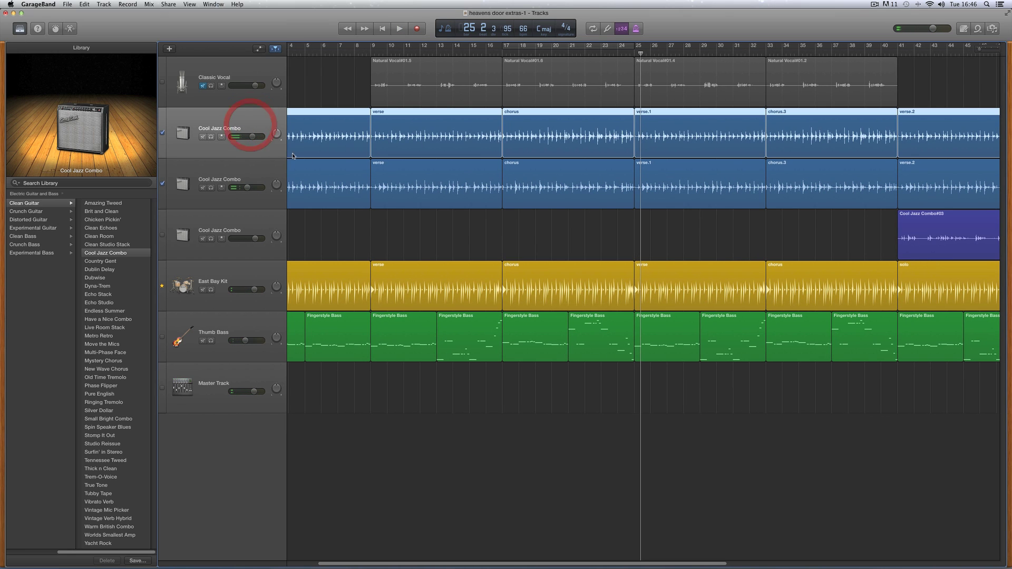
left_click(258, 174)
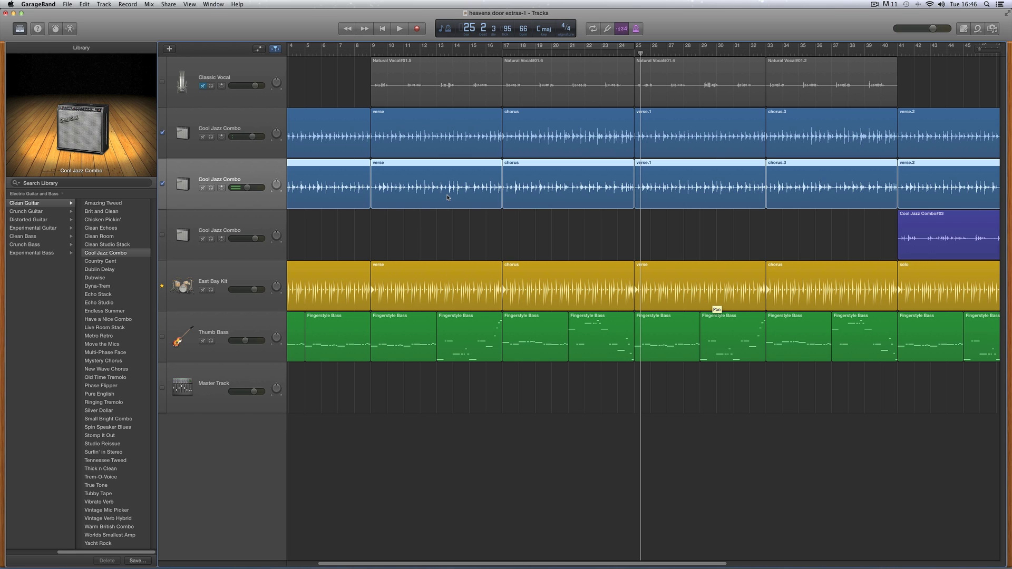
left_click(383, 29)
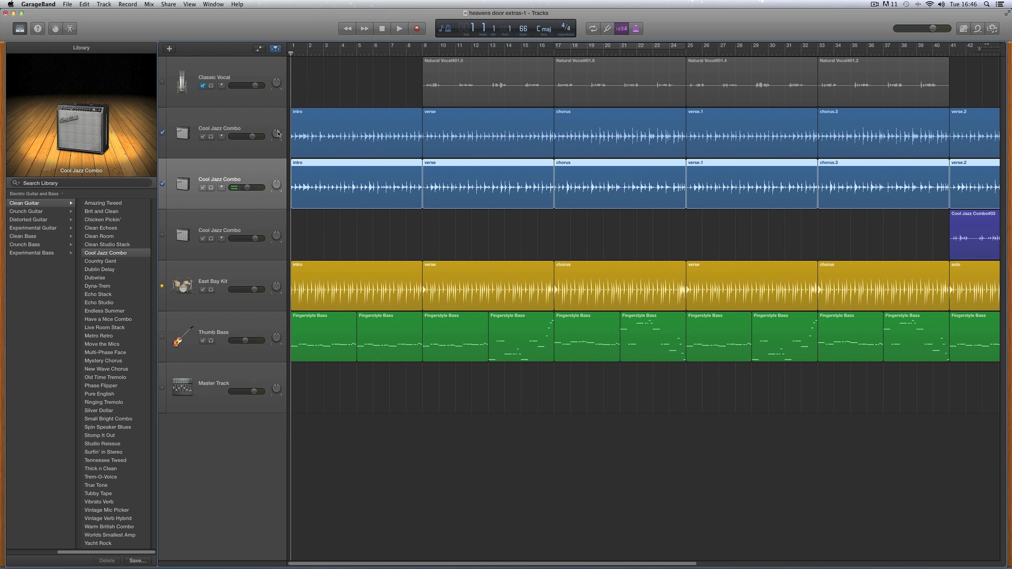